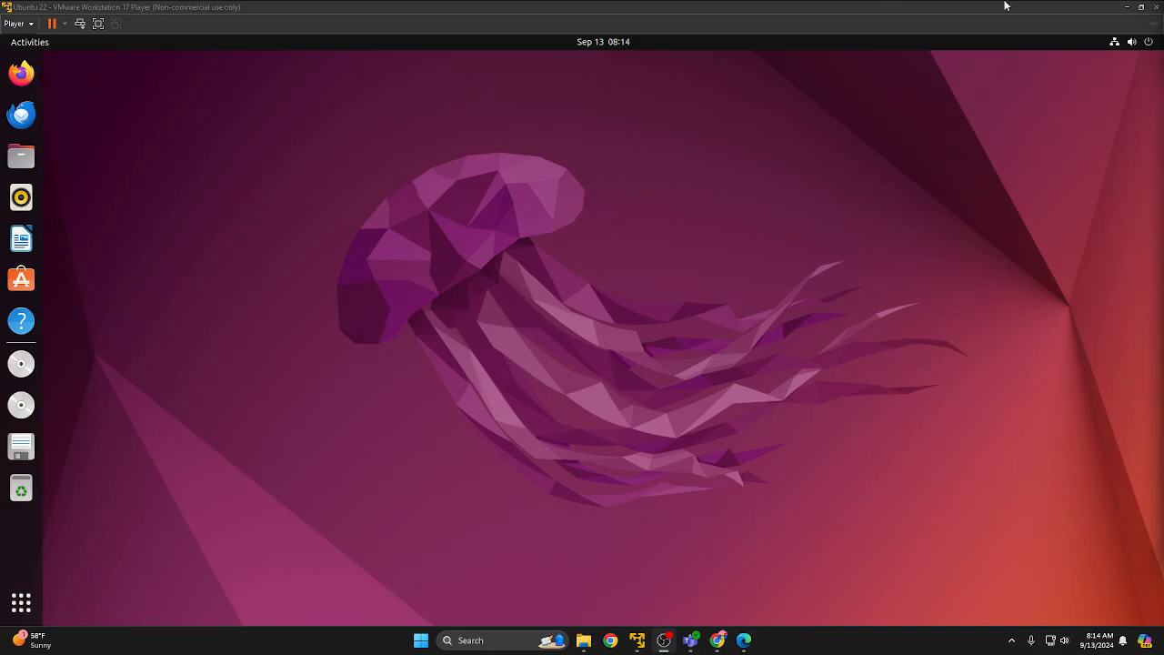
Power off the running Ubuntu 22 virtual machine from within the guest system.
left_click(1148, 42)
left_click(1047, 191)
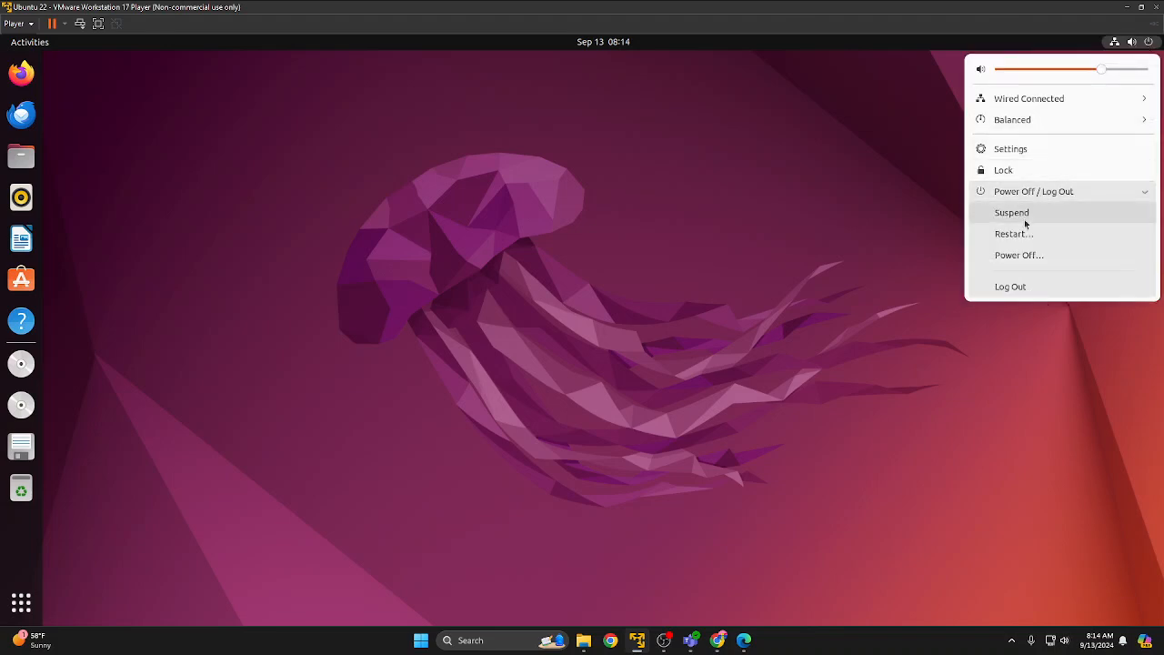
left_click(1028, 257)
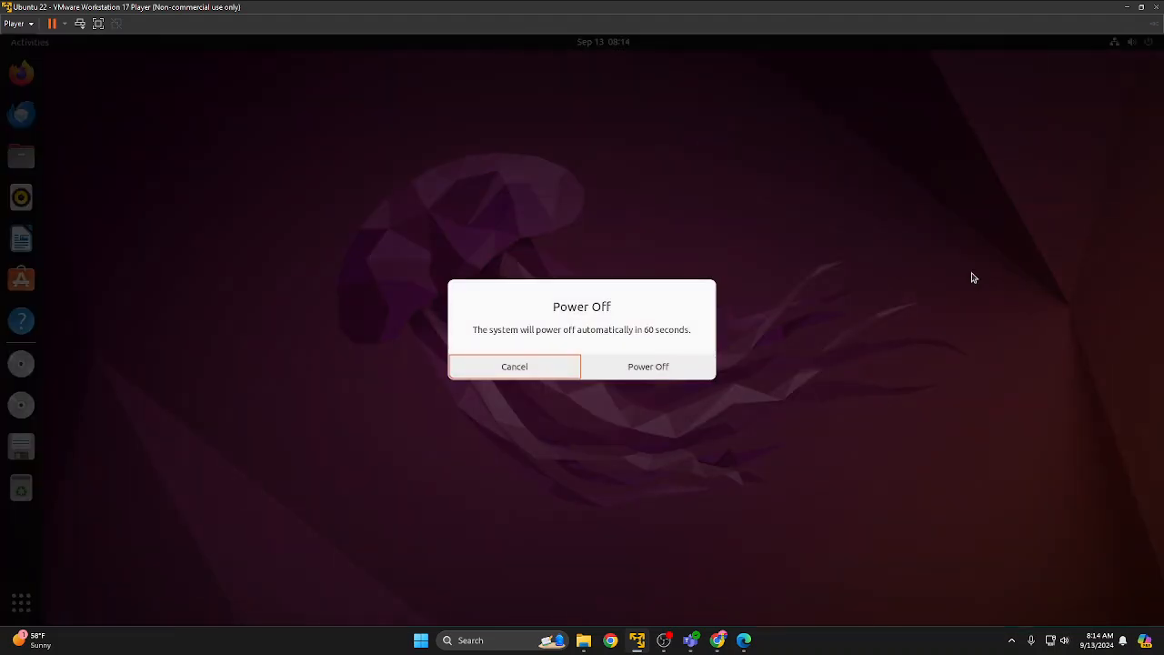
left_click(647, 366)
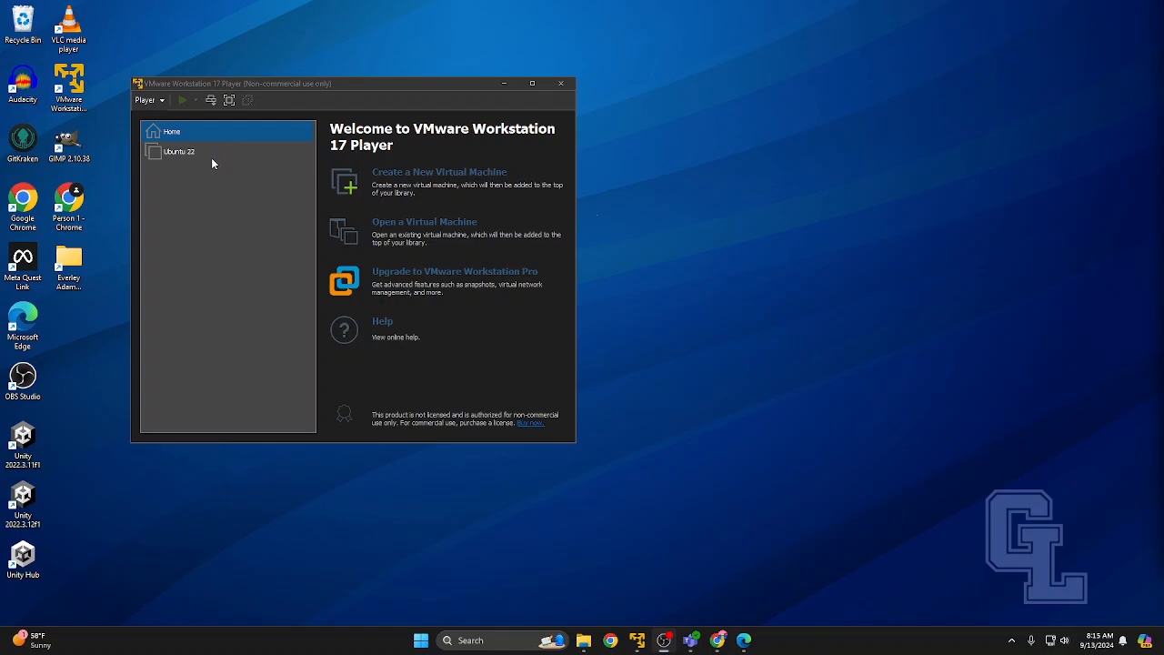
Delete the Ubuntu 22 virtual machine permanently from disk.
left_click(185, 155)
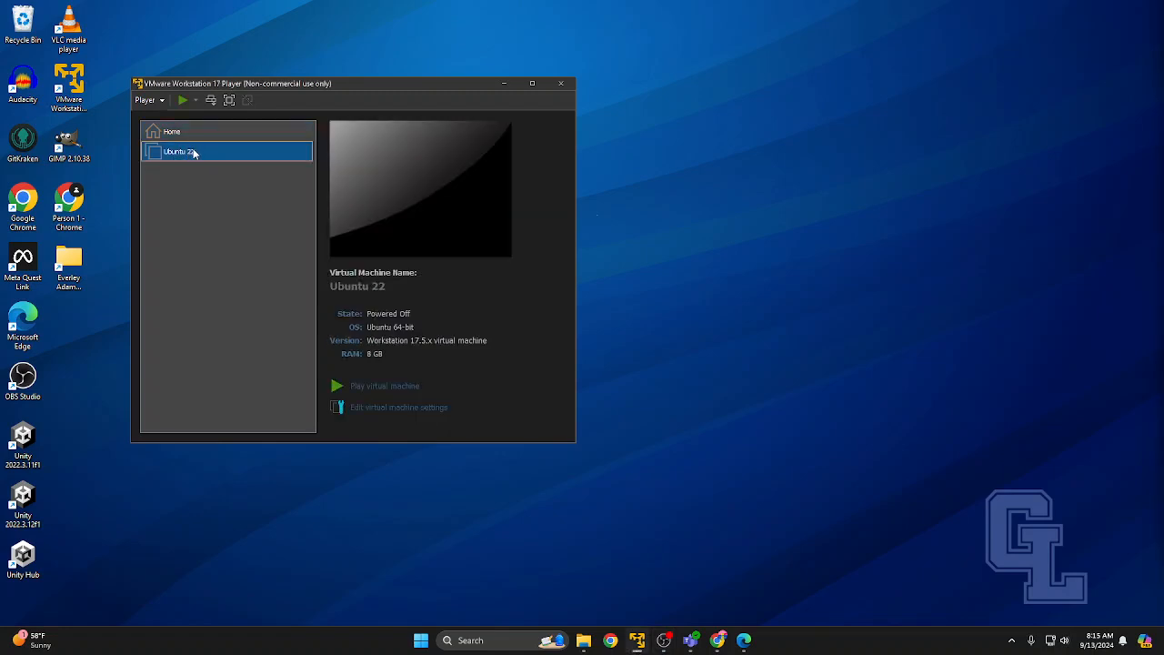
right_click(194, 154)
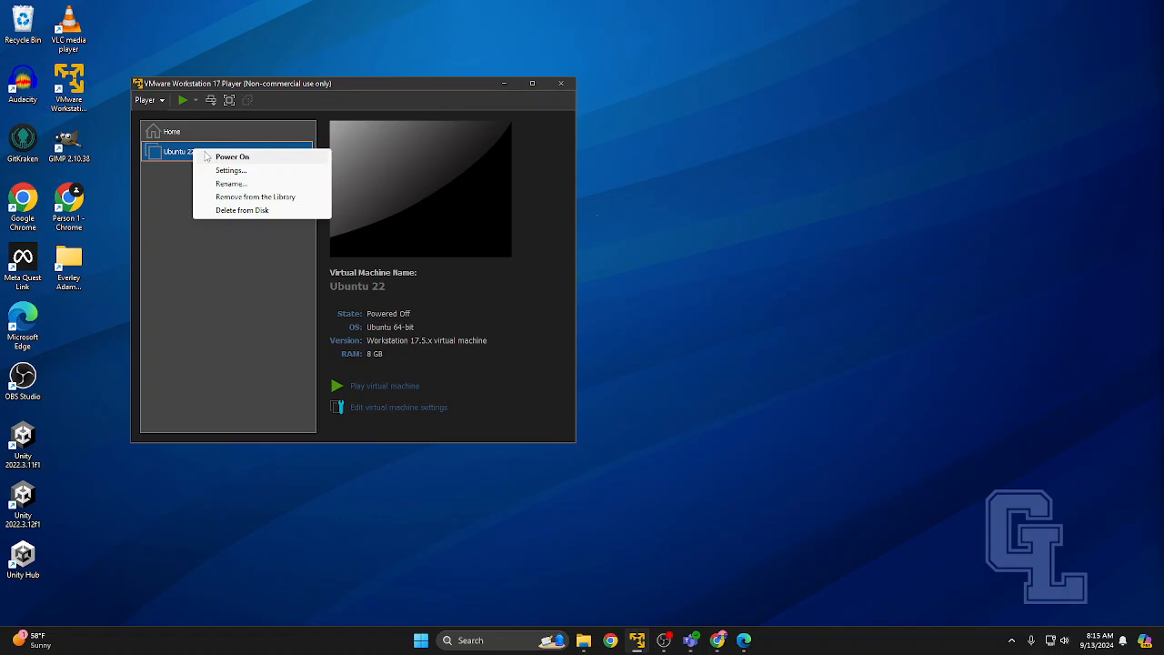
left_click(242, 210)
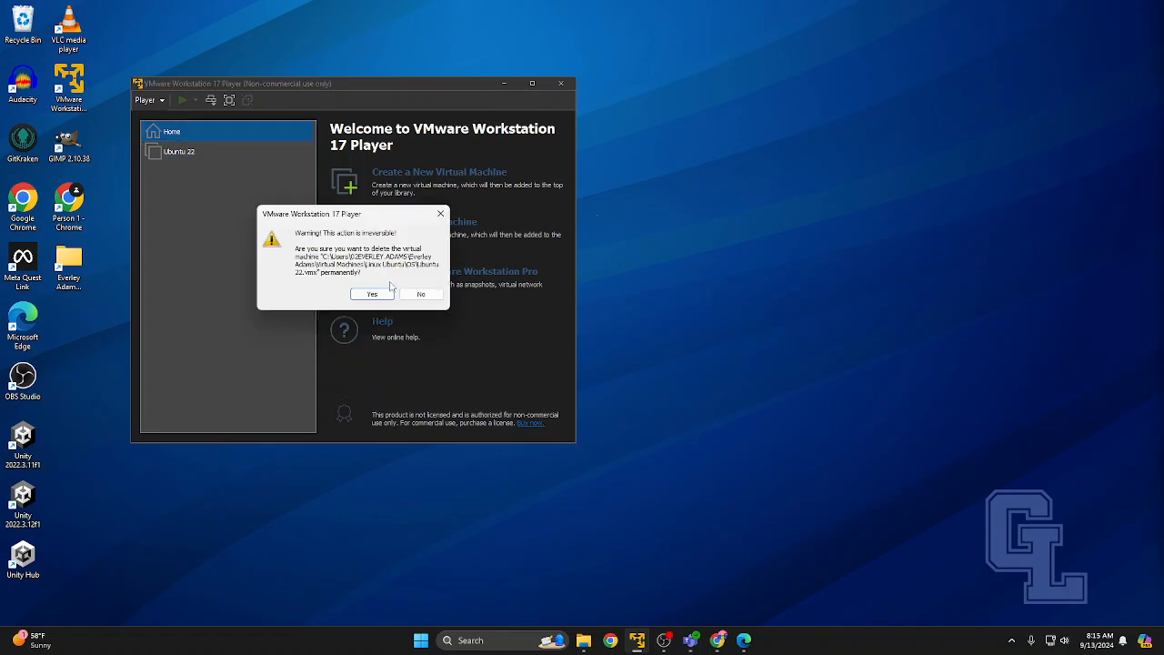
left_click(377, 296)
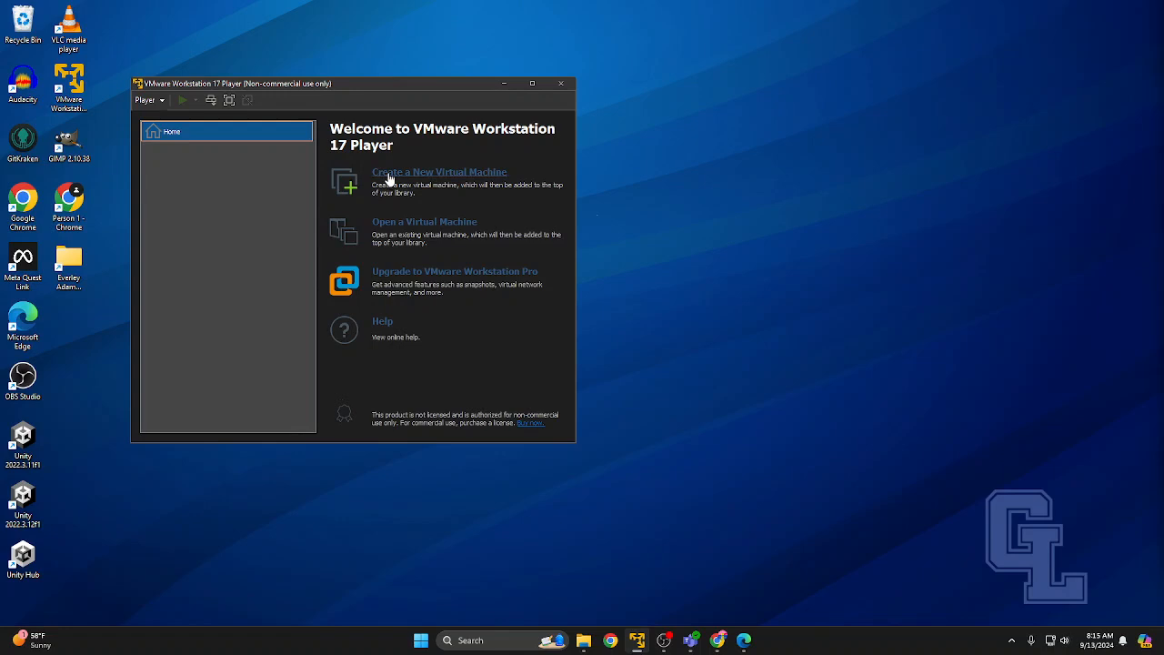
Create a folder named OS inside Virtual Machines > Linux Ubuntu in File Explorer and close the window.
left_click(445, 179)
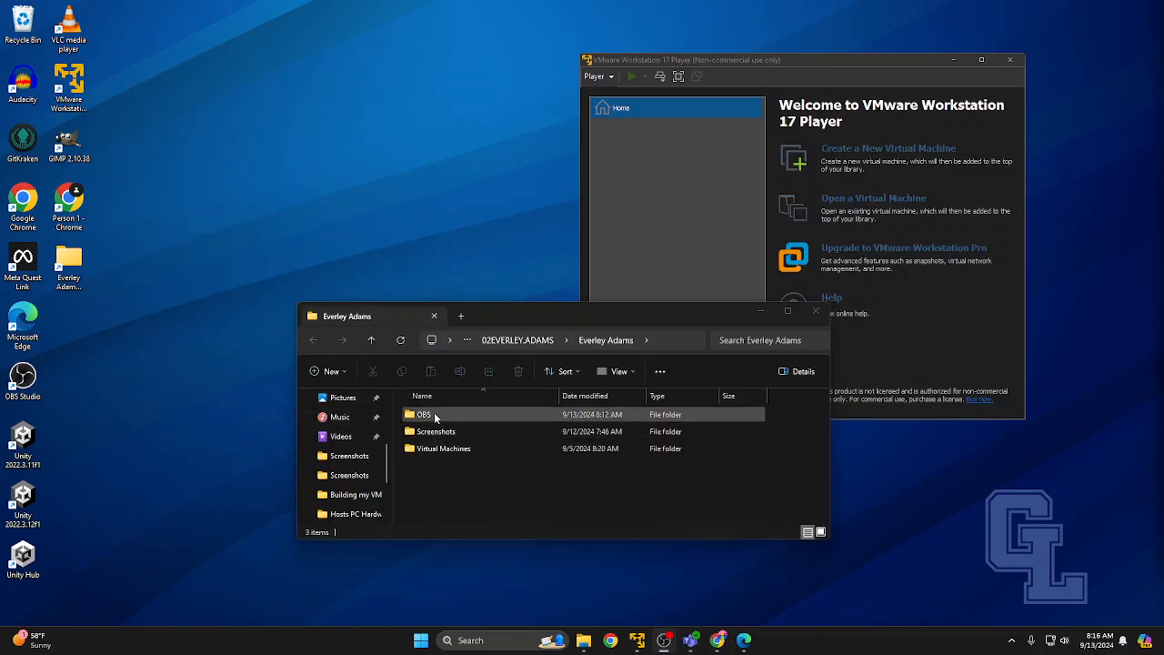
left_click(435, 450)
double_click(435, 450)
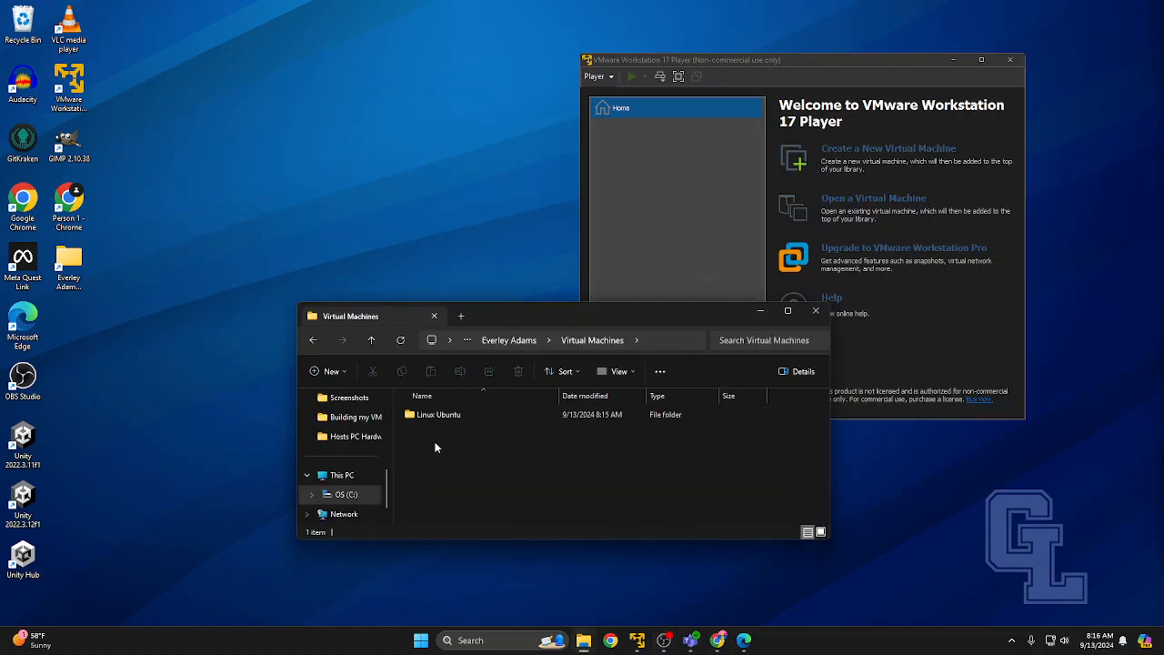
double_click(434, 416)
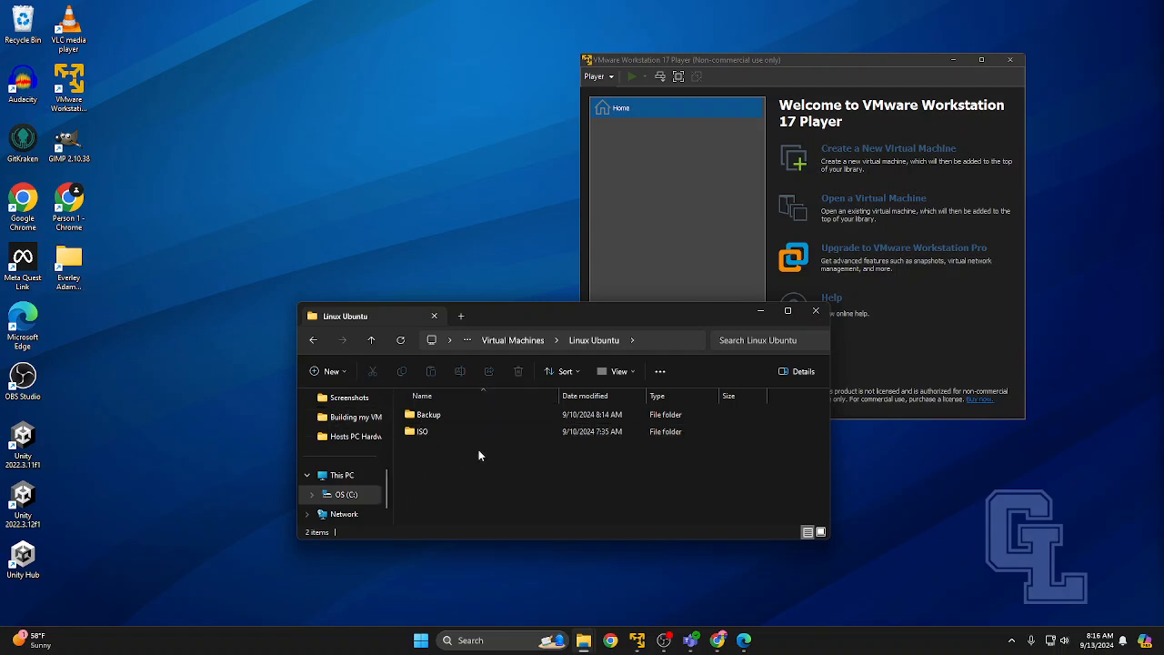
left_click(328, 371)
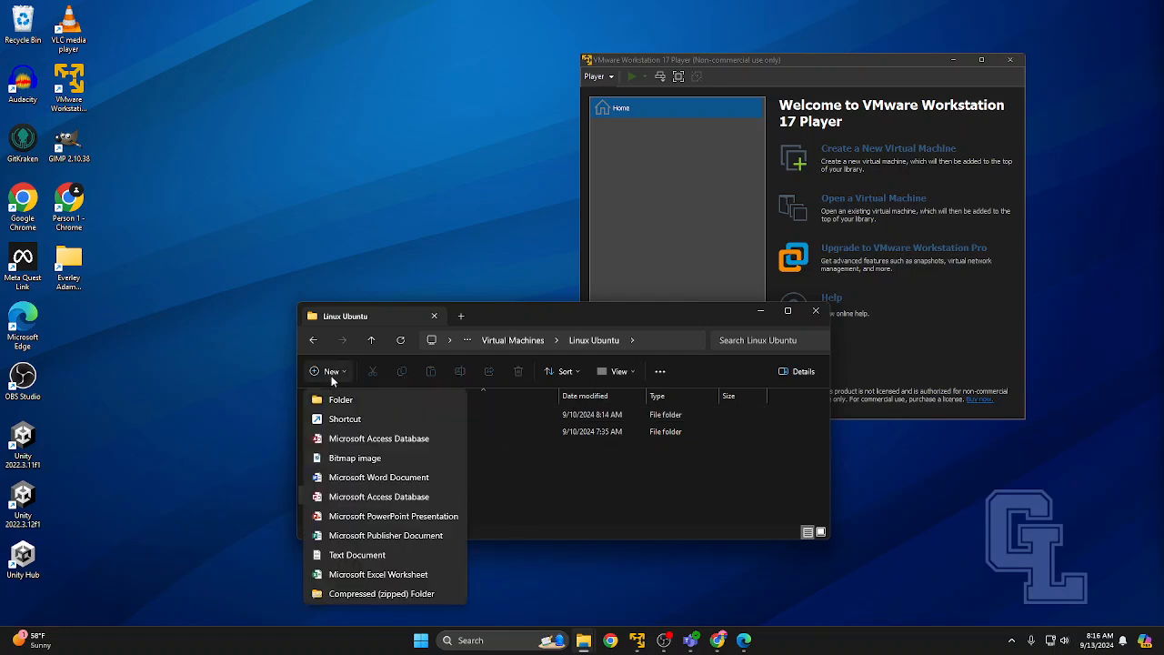
left_click(330, 396)
type("OS")
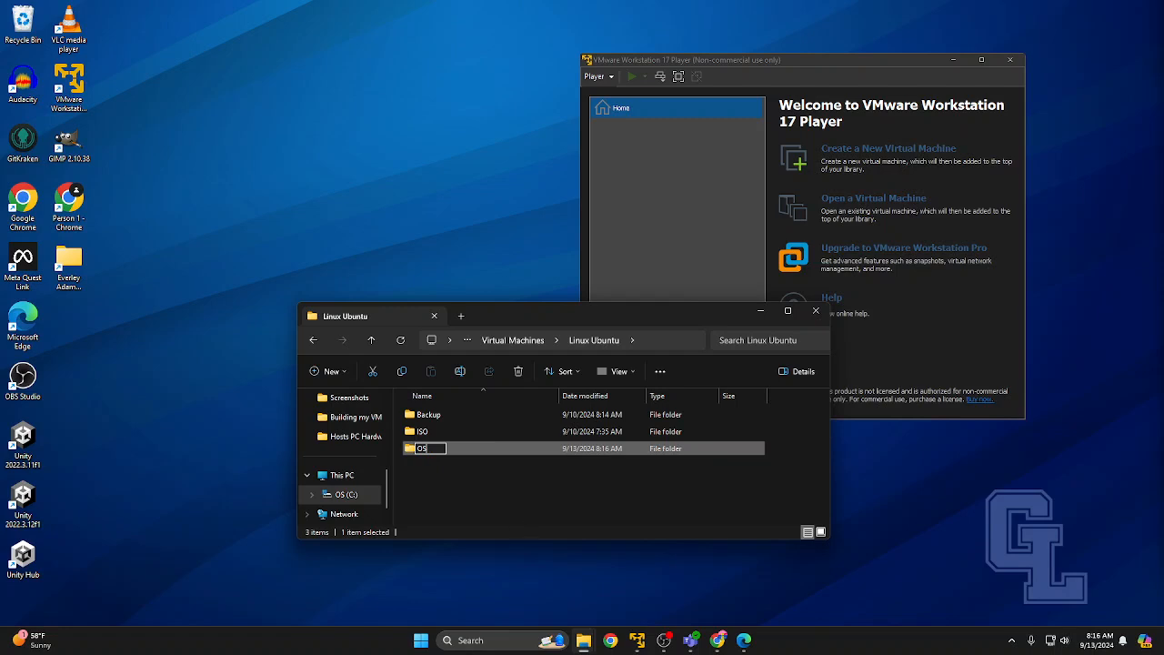
left_click(444, 481)
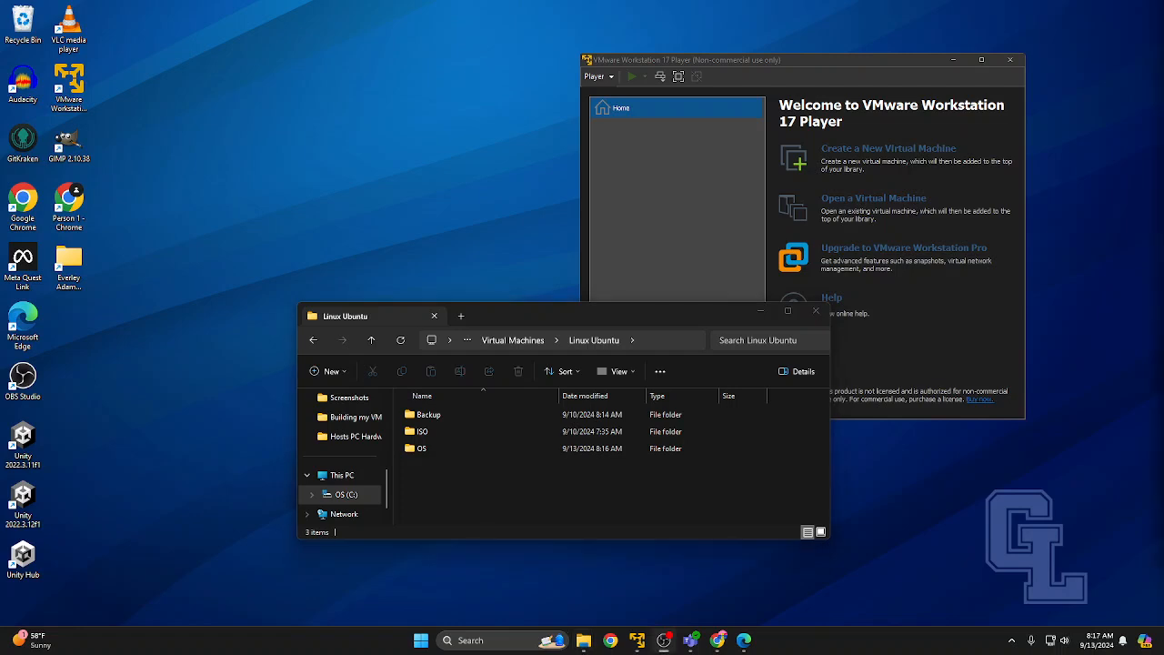
left_click(813, 311)
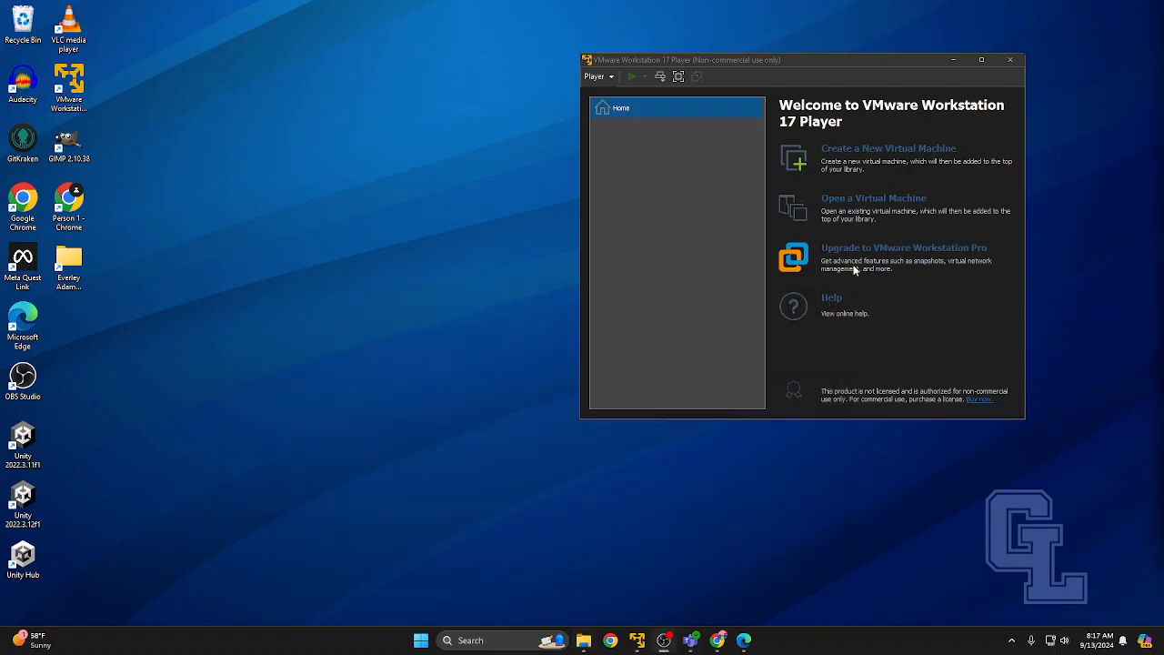
Start creating a new virtual machine and browse for its installer disc image file.
left_click(842, 156)
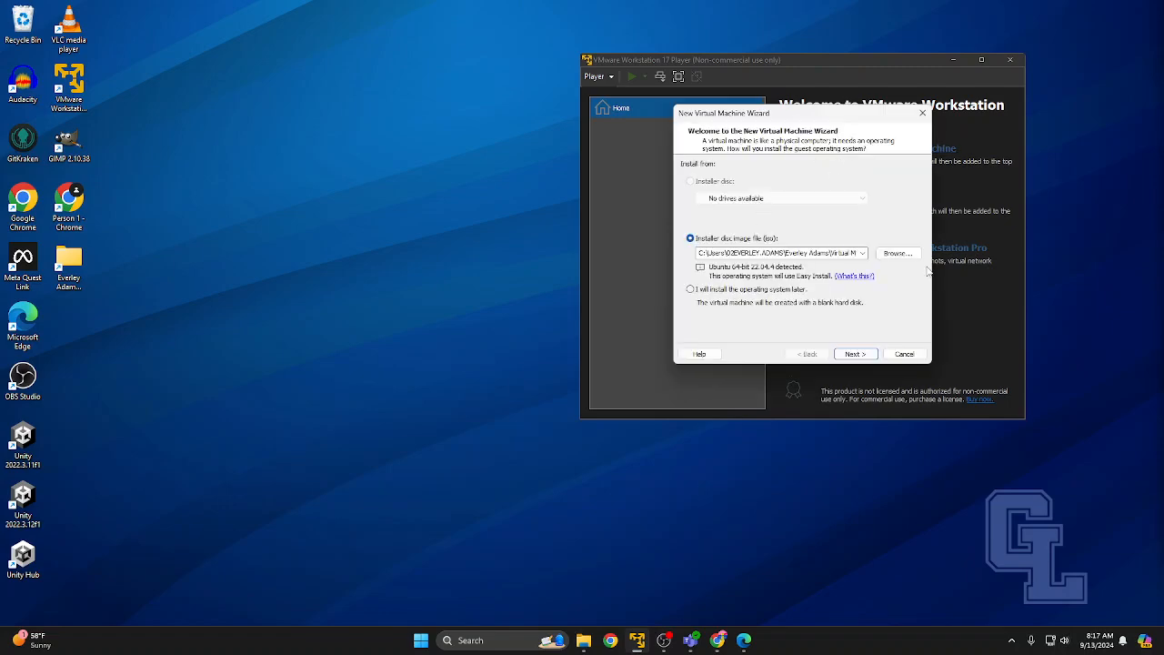
left_click(894, 254)
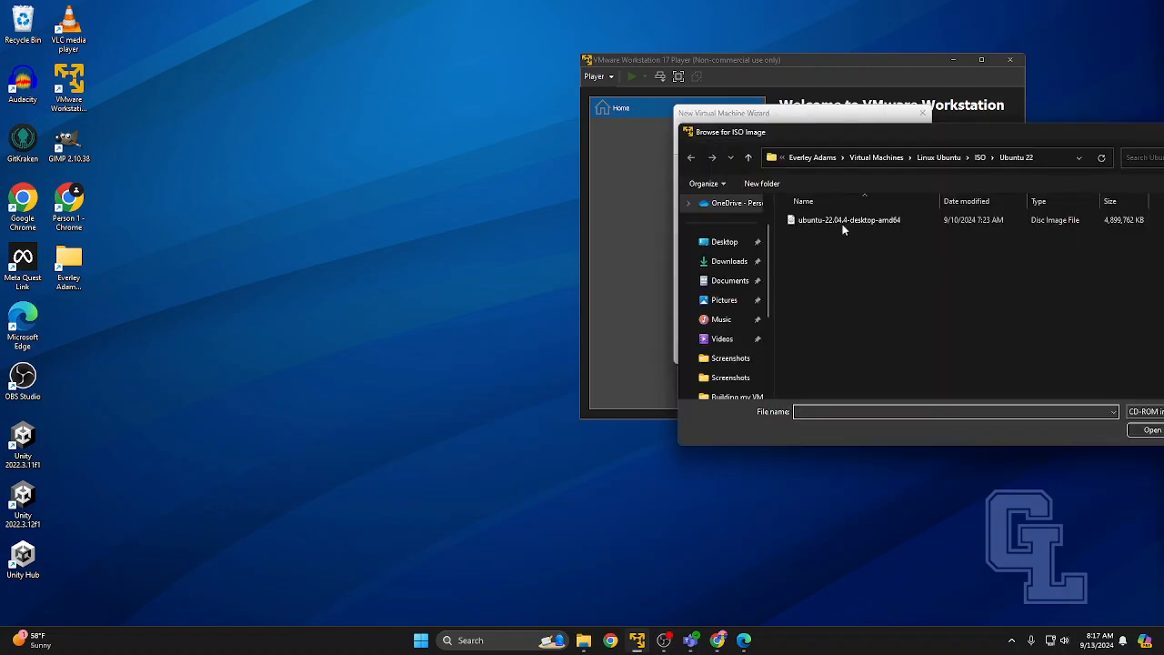
left_click_drag(954, 130, 813, 139)
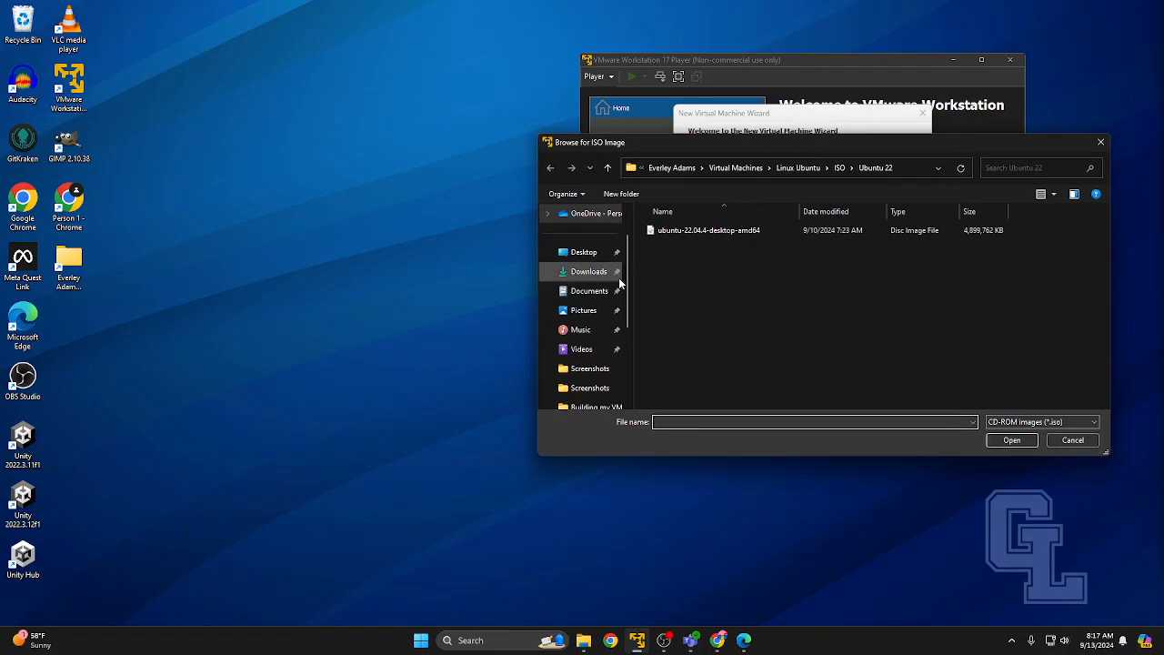
scroll(600, 337, "down", 1)
scroll(591, 354, "down", 2)
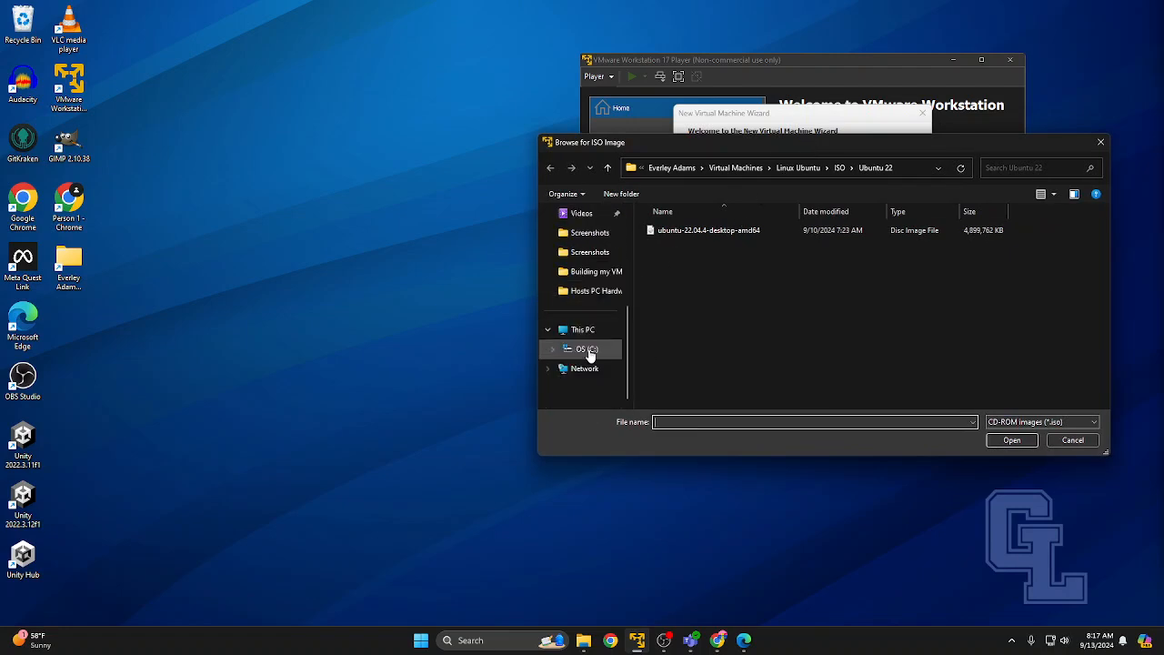
Navigate through the C: drive's Users folder and the personal folders to Virtual Machines > Linux Ubuntu.
left_click(586, 331)
double_click(686, 238)
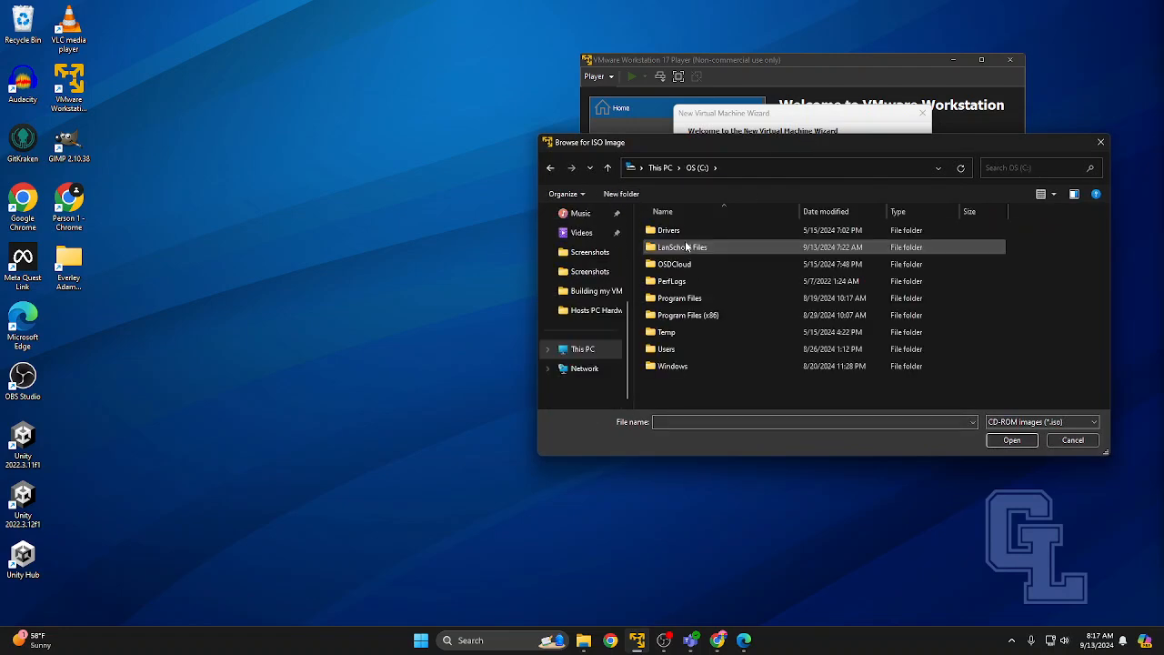
double_click(666, 348)
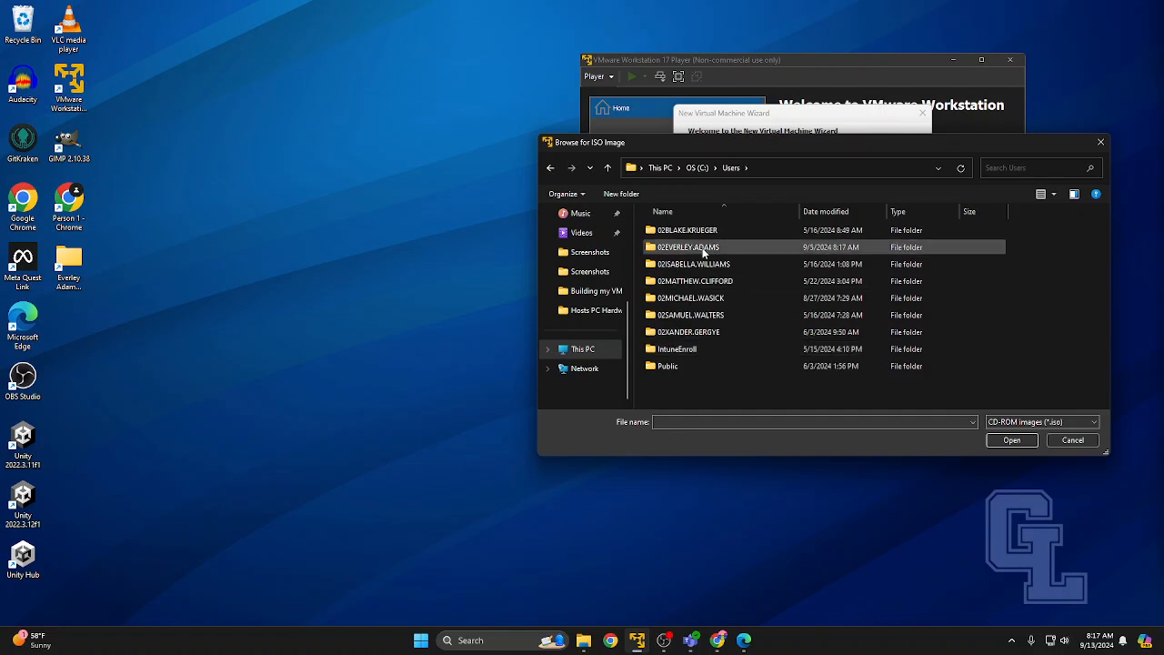
double_click(678, 248)
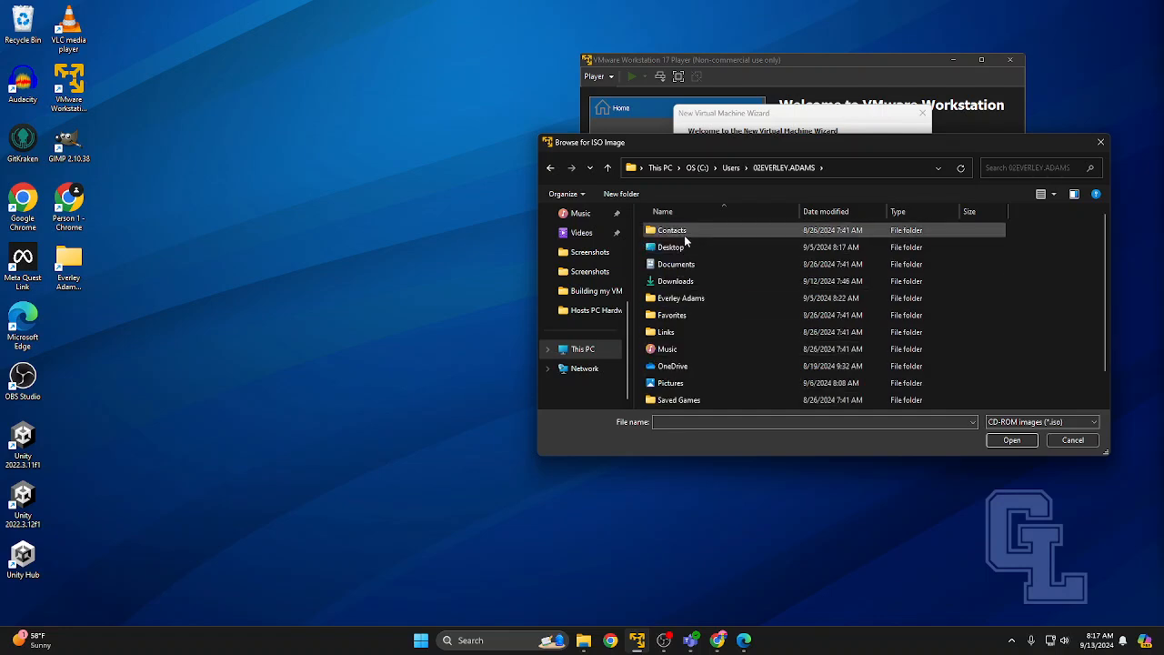
scroll(686, 244, "down", 1)
double_click(686, 264)
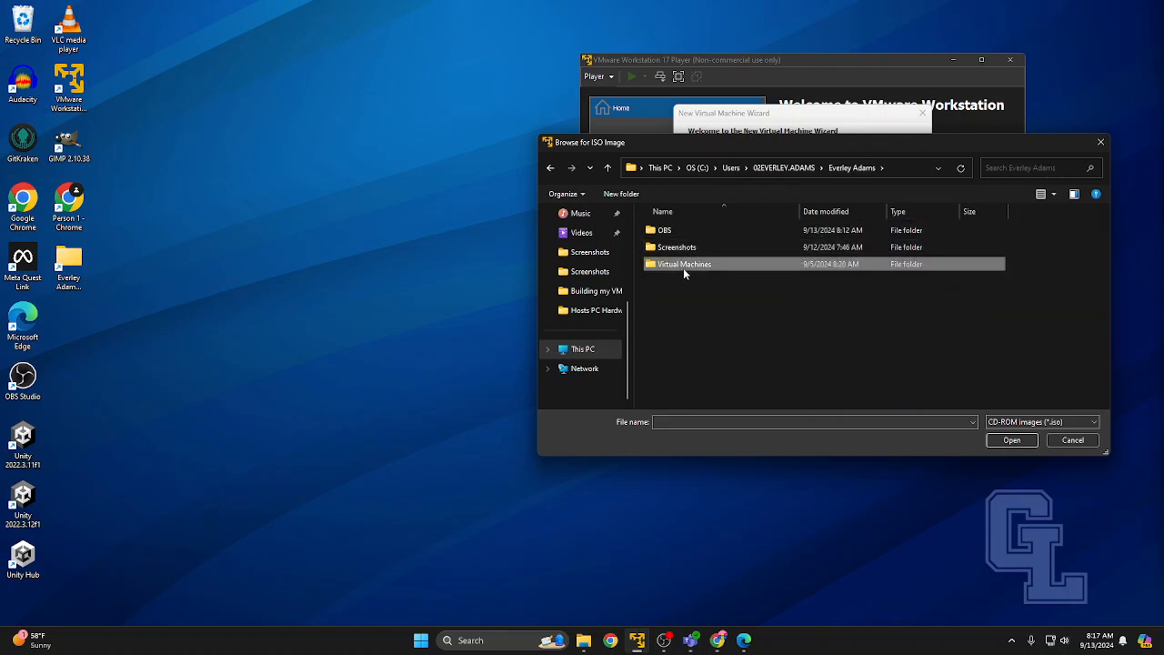
double_click(685, 265)
double_click(693, 231)
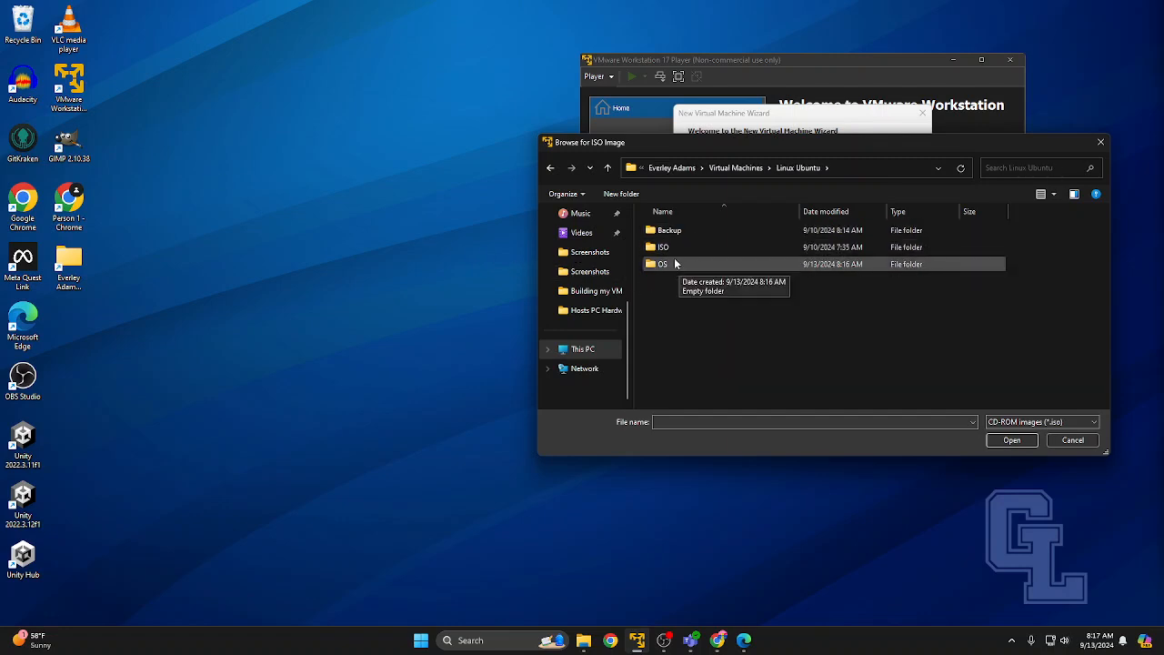
Choose the ubuntu-22.04.4-desktop-amd64 image in ISO > Ubuntu 22 as the installer image and continue.
left_click(669, 251)
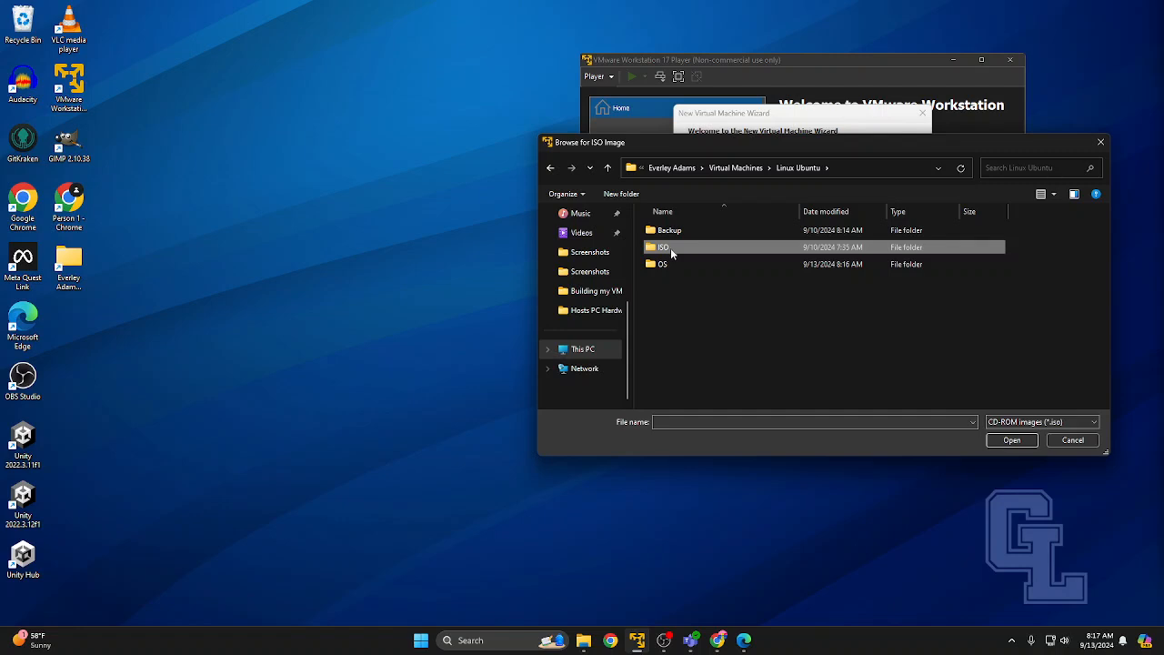
double_click(670, 247)
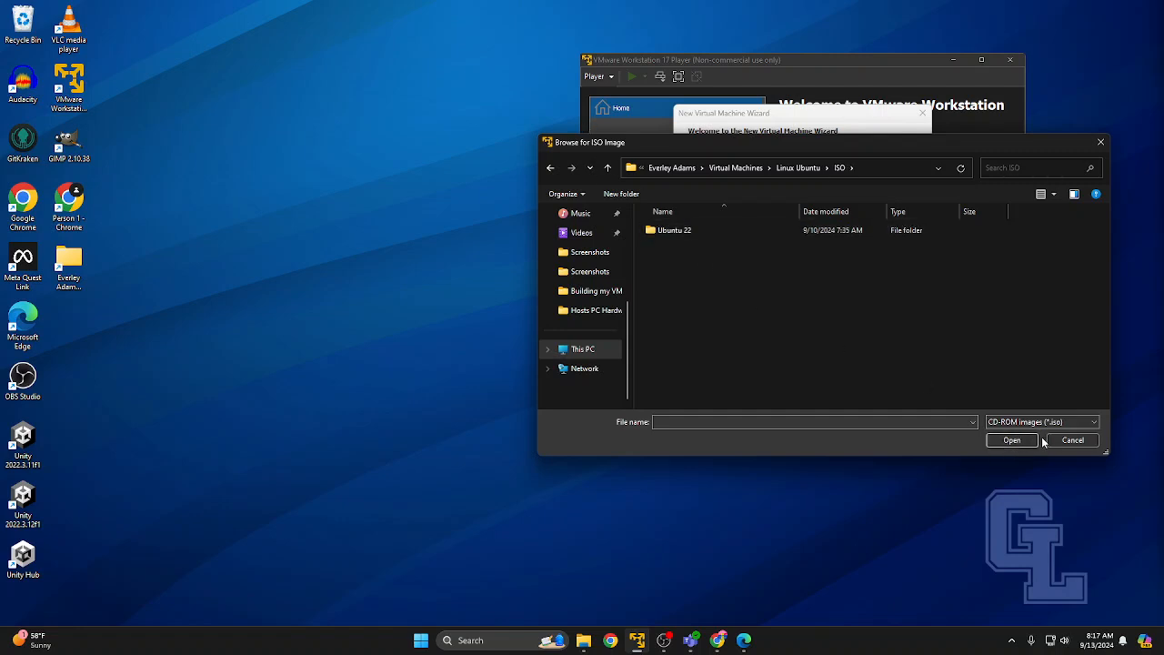
double_click(727, 233)
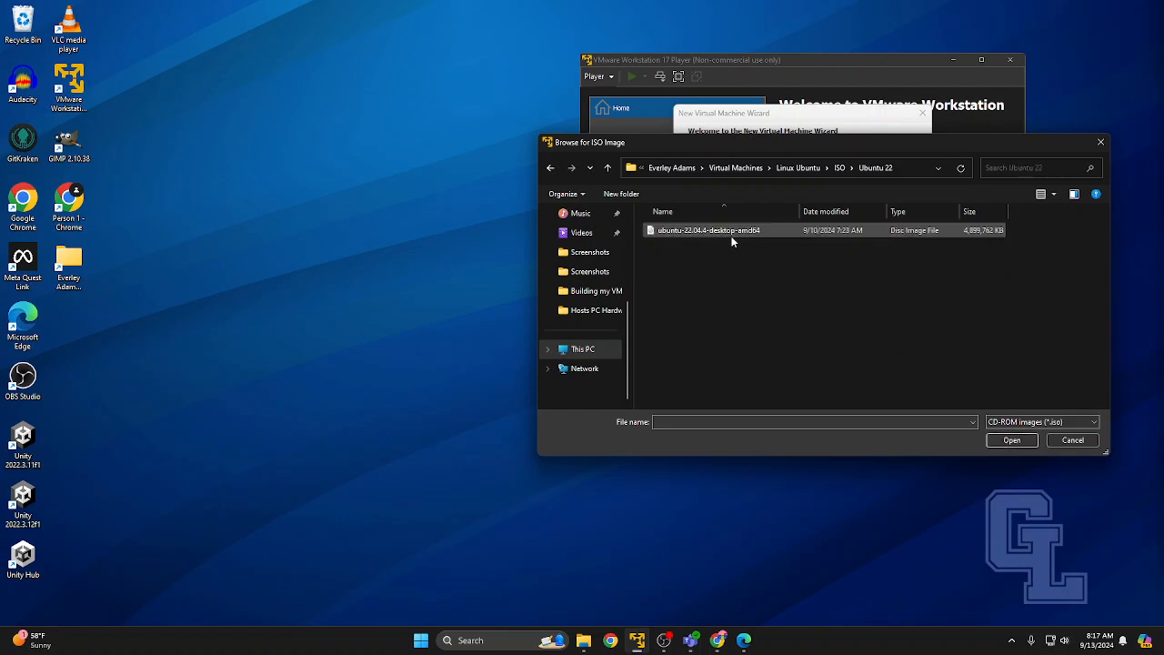
left_click(1023, 440)
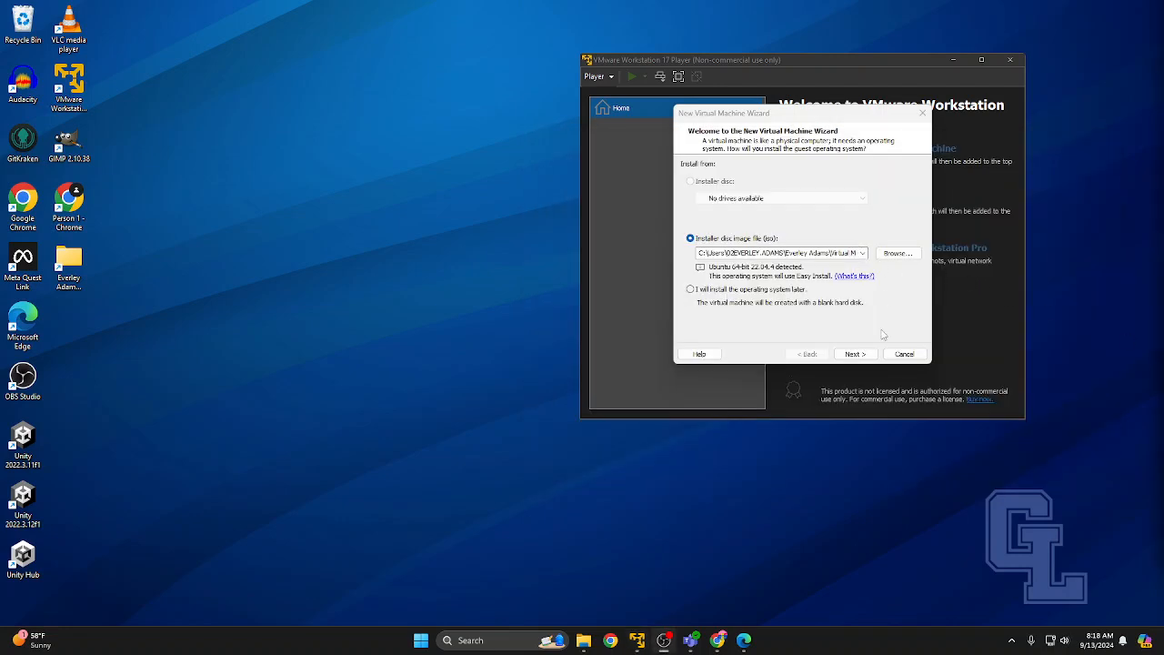
left_click(859, 356)
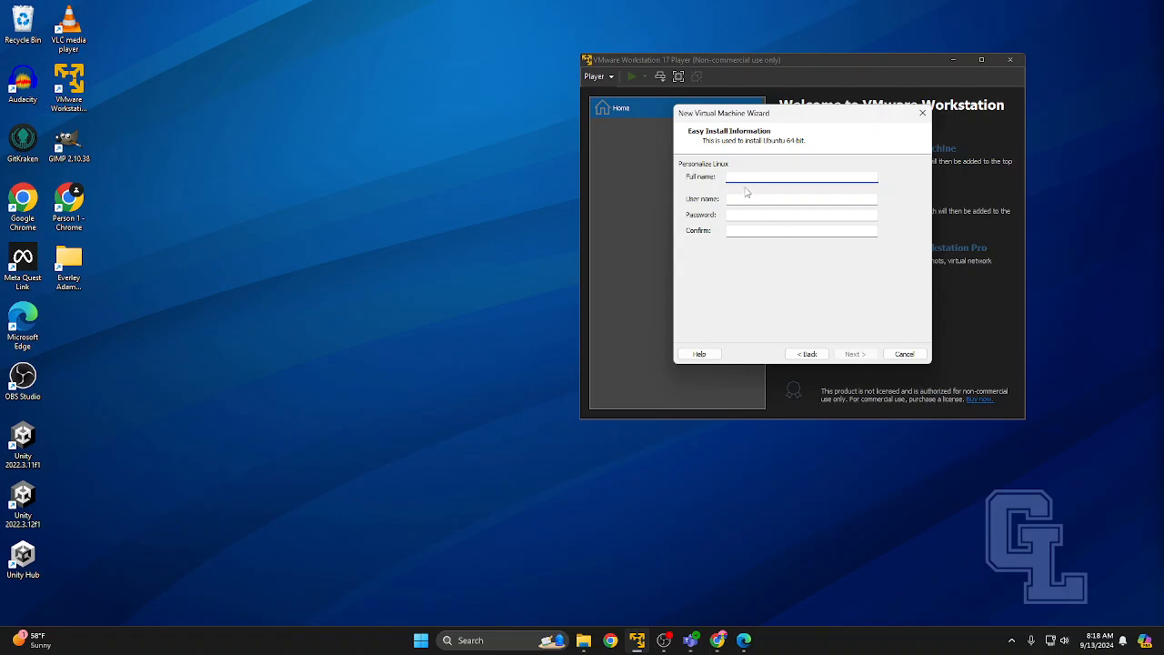
Fill in the Easy Install full name, user name, password and password confirmation, and continue to the naming page.
type("F")
left_click(735, 196)
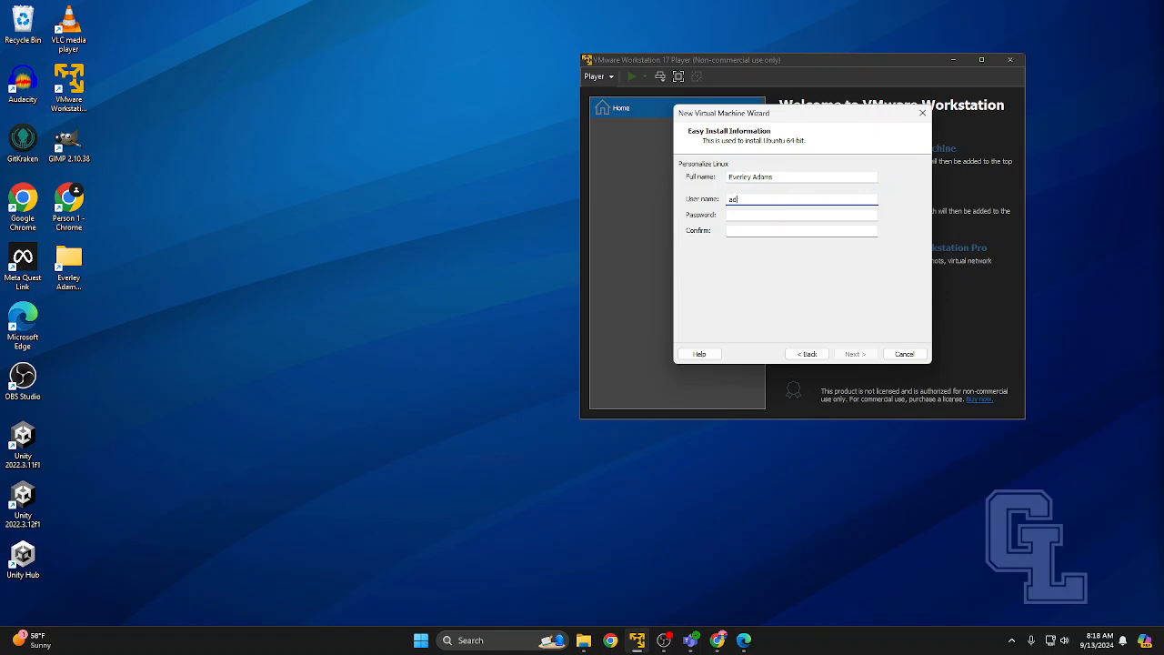
left_click(751, 216)
left_click(758, 232)
type("••••")
left_click(855, 353)
Name the virtual machine Ubuntu 22 and start browsing for its storage location.
left_click(745, 181)
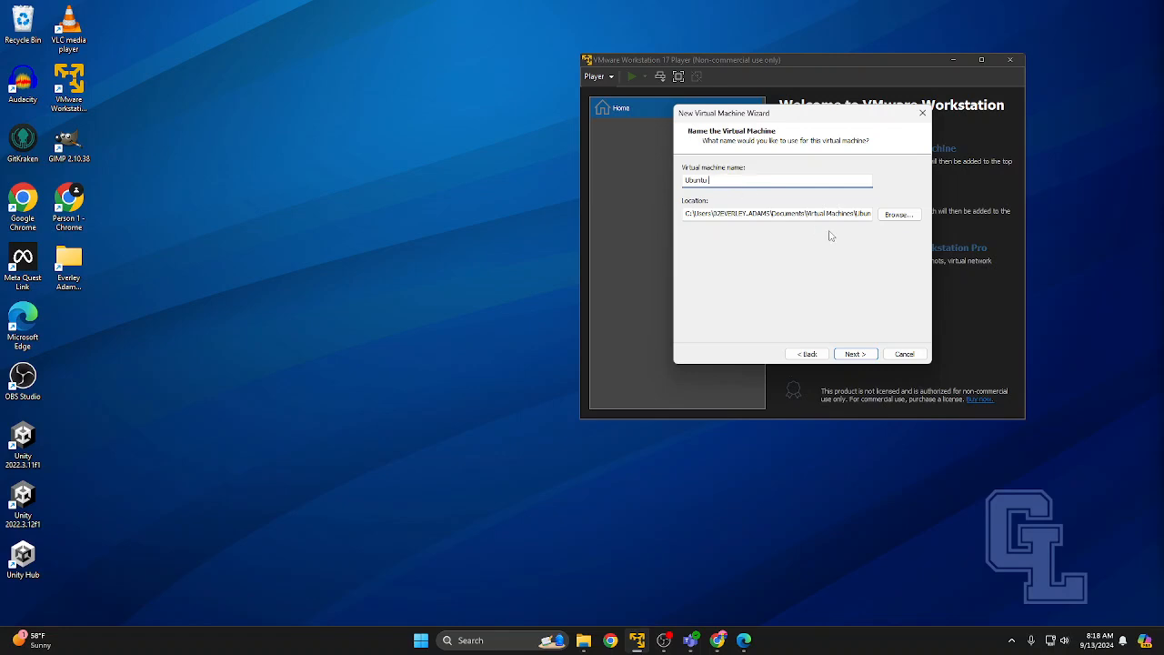
type("22")
left_click(883, 217)
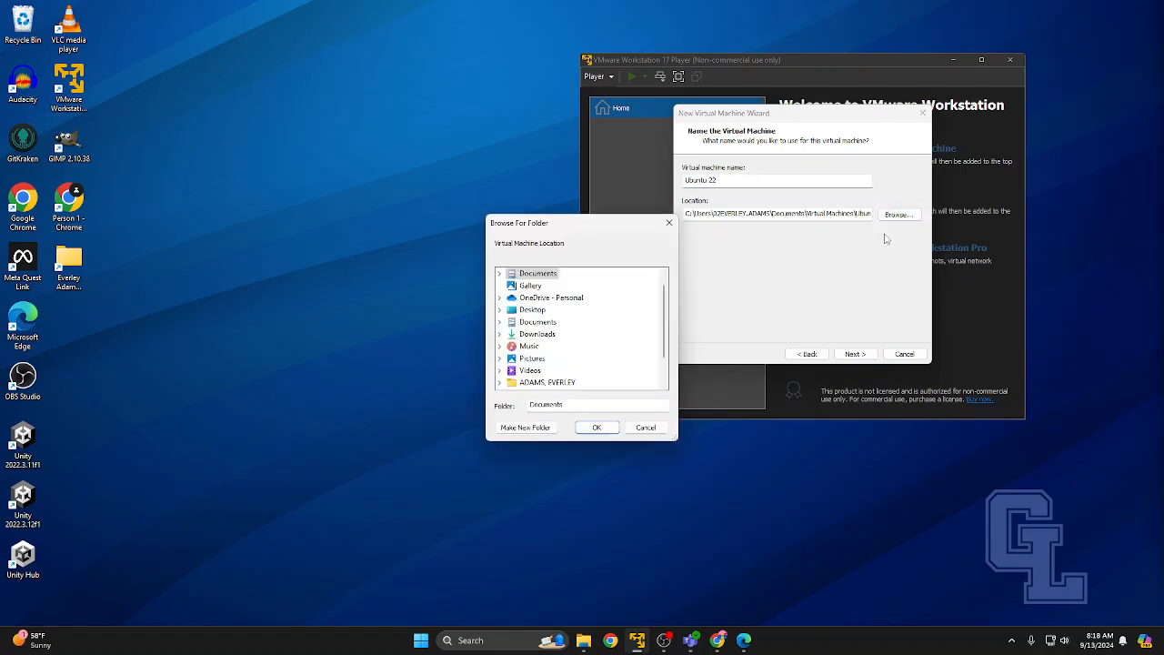
Choose the OS folder in the personal folder's Virtual Machines > Linux Ubuntu as the location and continue to disk capacity.
scroll(591, 360, "down", 1)
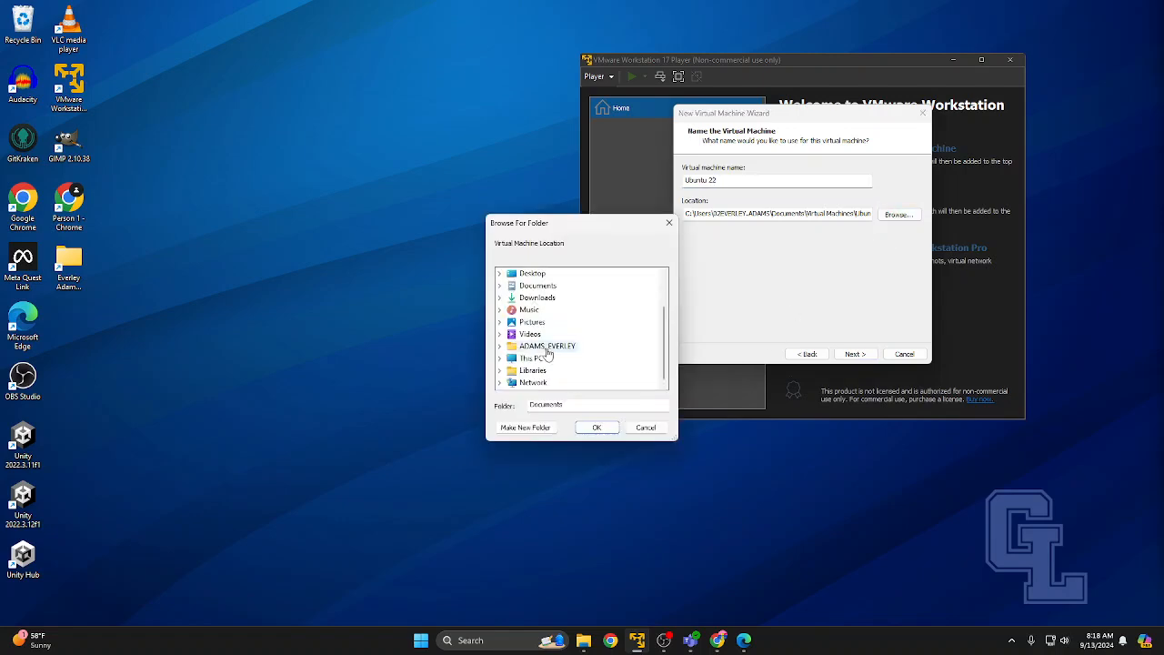
double_click(546, 347)
scroll(547, 352, "down", 2)
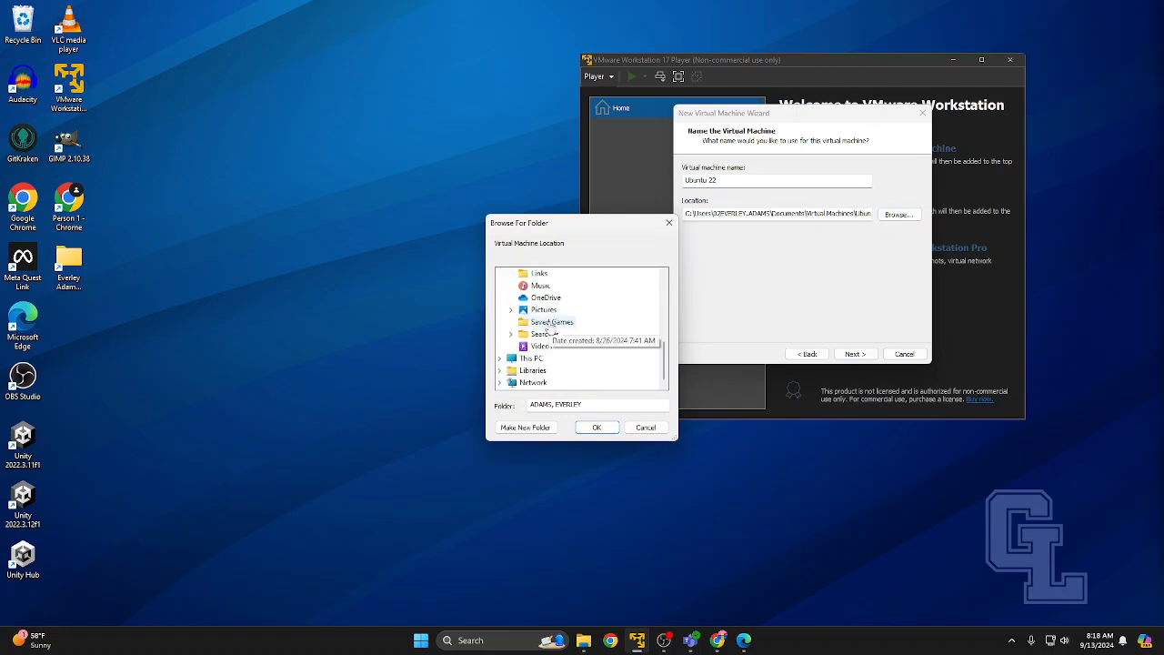
scroll(550, 329, "up", 3)
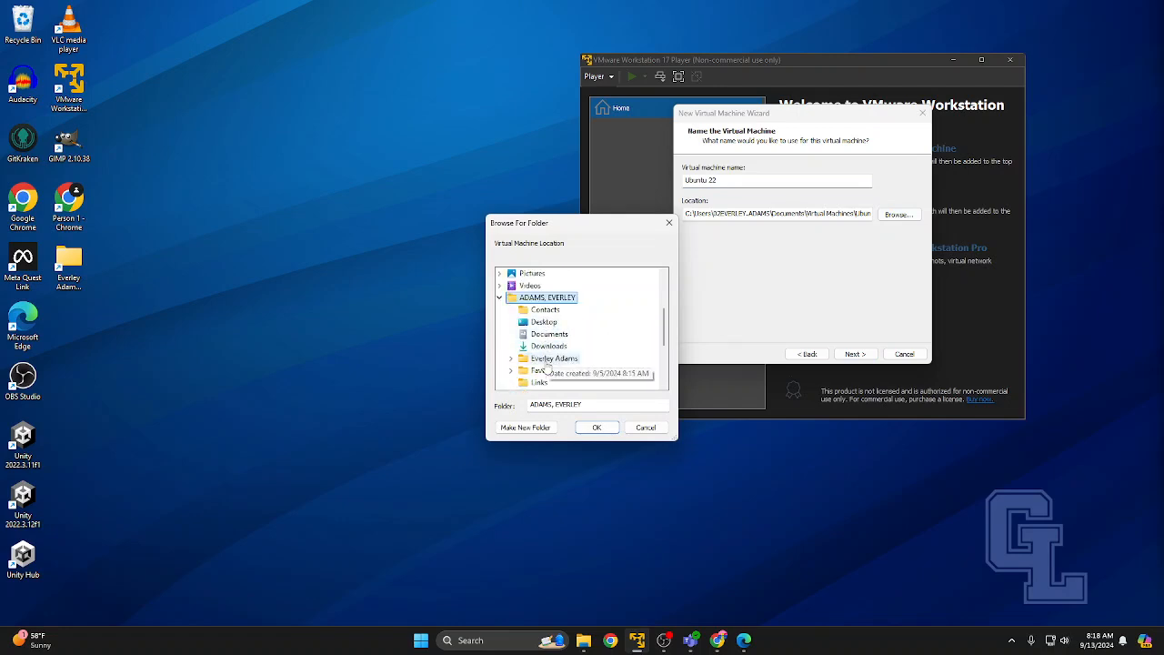
double_click(550, 358)
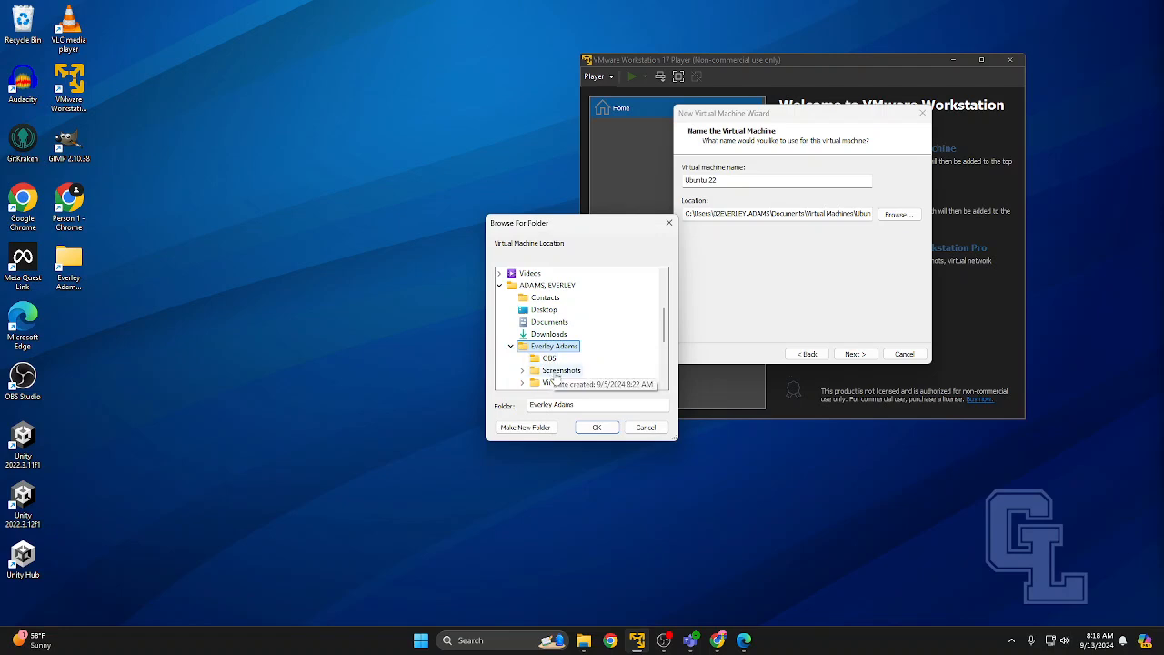
double_click(560, 382)
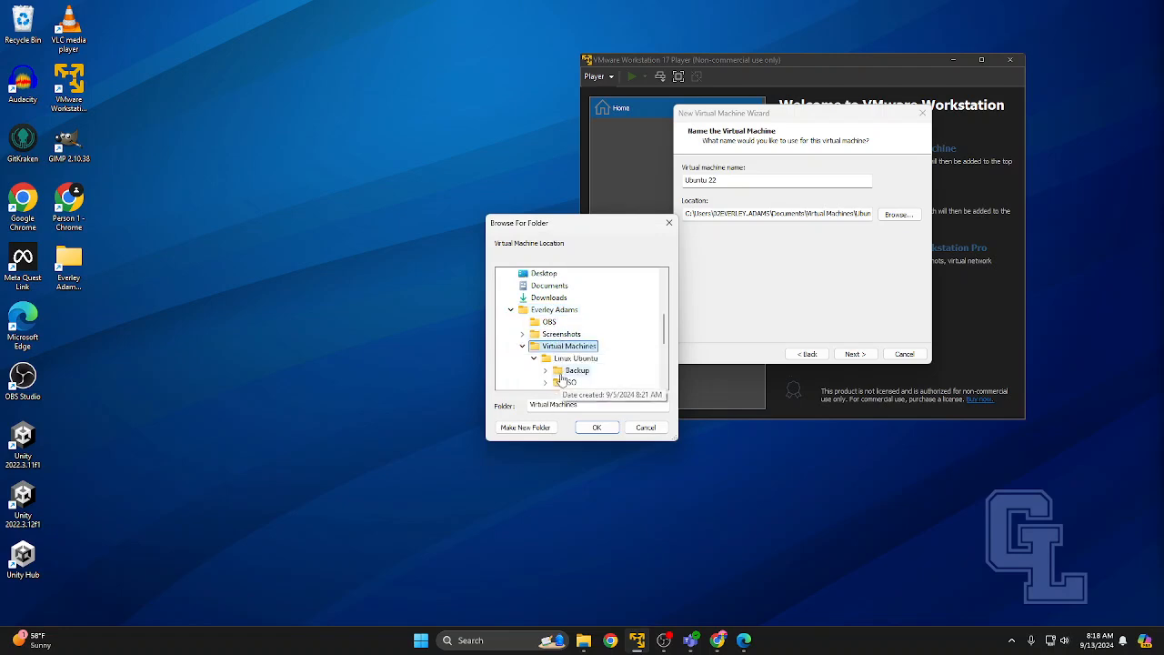
scroll(562, 377, "down", 1)
left_click(570, 359)
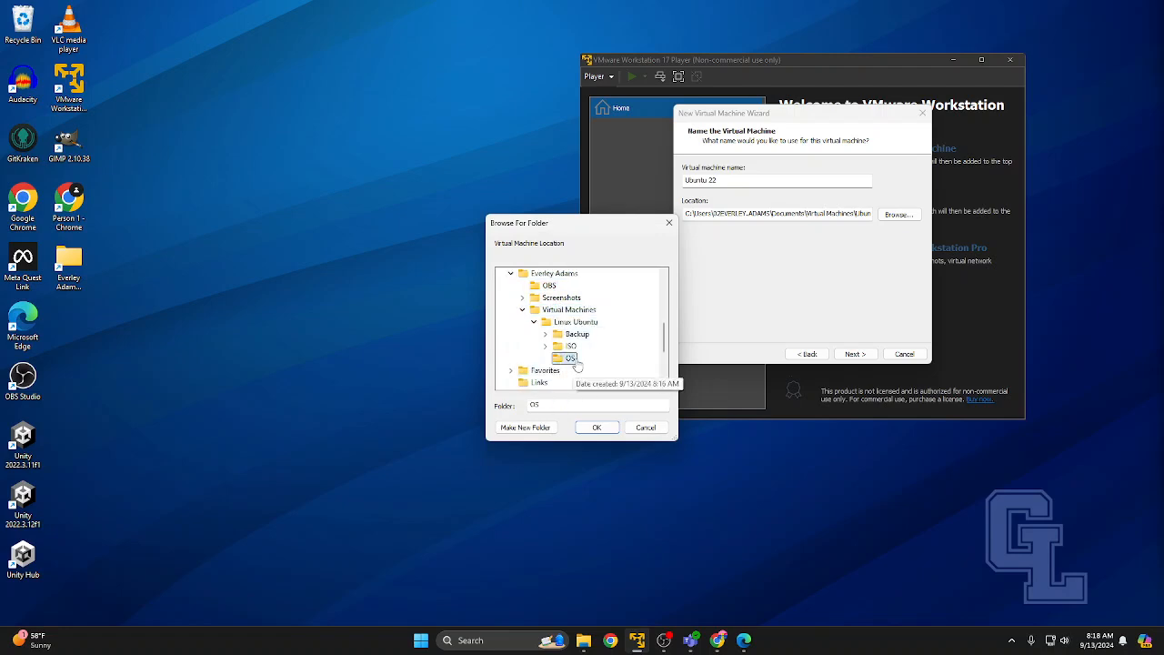
left_click(597, 427)
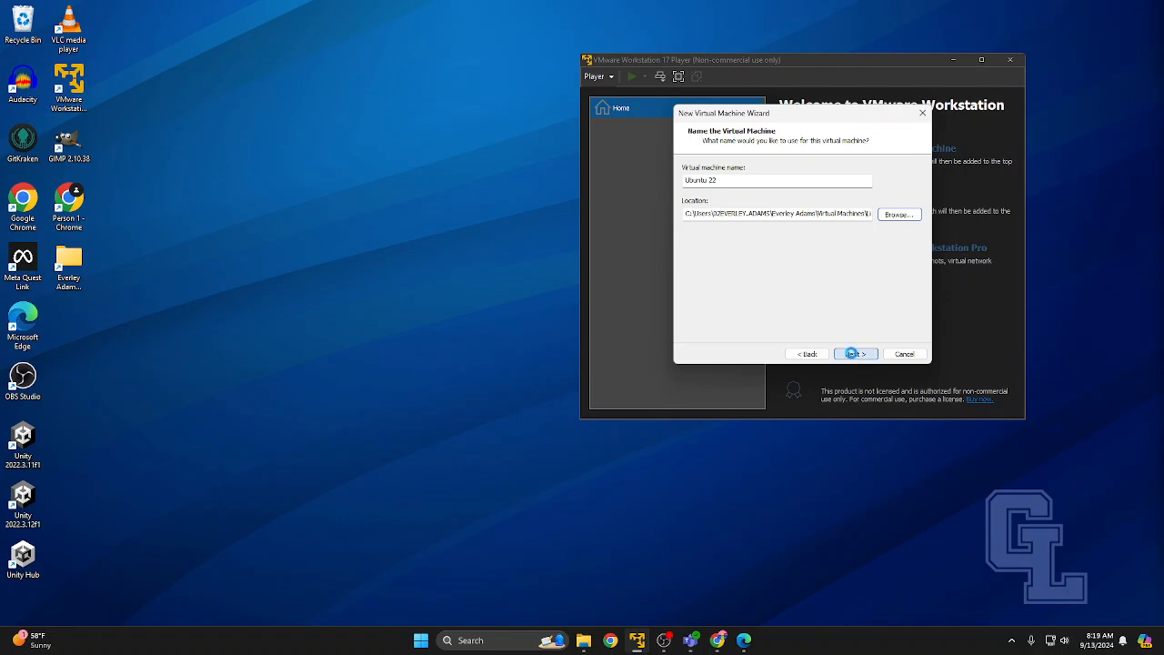
left_click(856, 354)
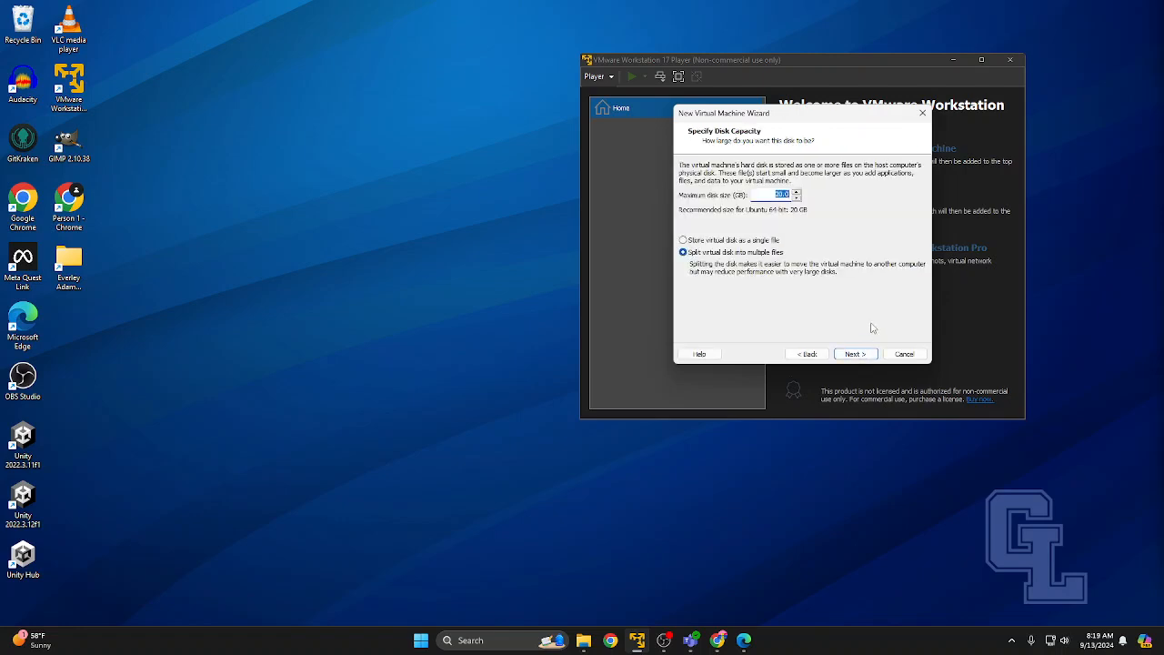
Set the maximum disk size to 60 GB and finish creating the virtual machine so that it powers on.
left_click(782, 194)
type("60")
left_click(854, 354)
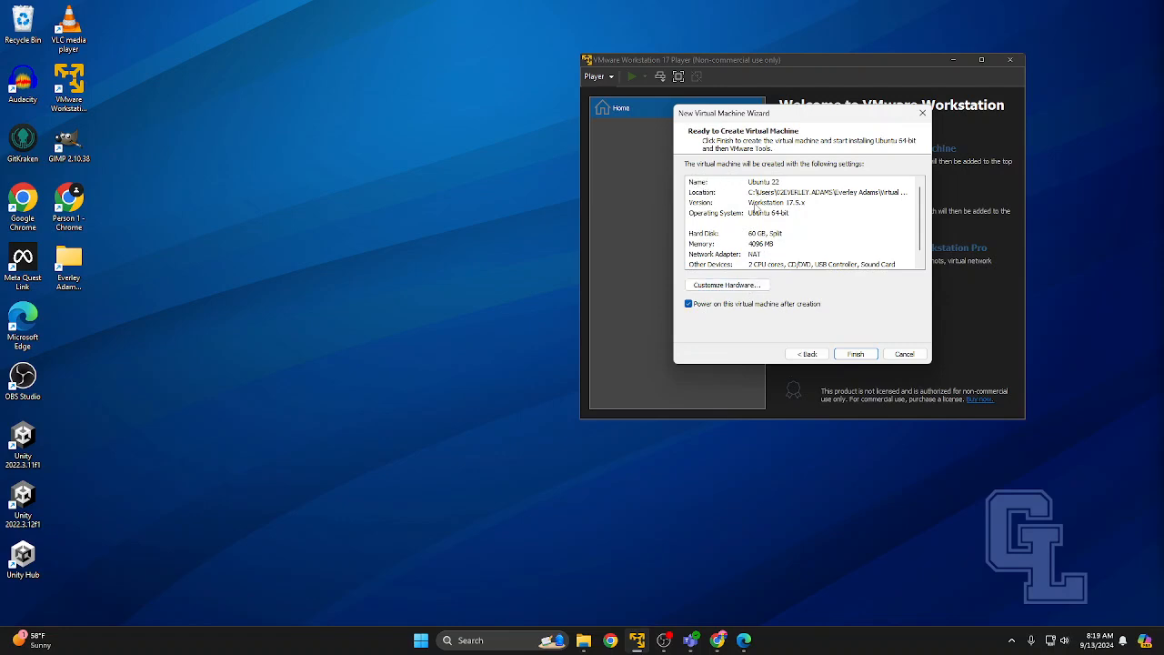
left_click(855, 355)
left_click_drag(761, 62, 326, 76)
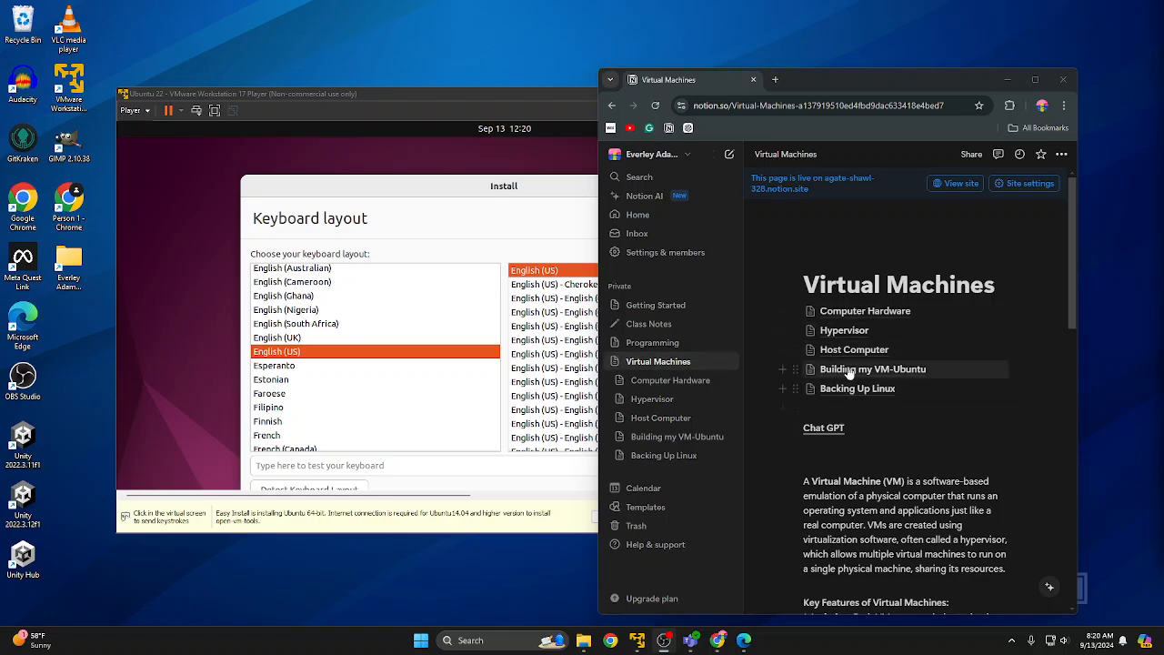
In the Notion notes in Chrome, open the Hypervisor page and review the section its Hypervisor two link leads to.
left_click(838, 336)
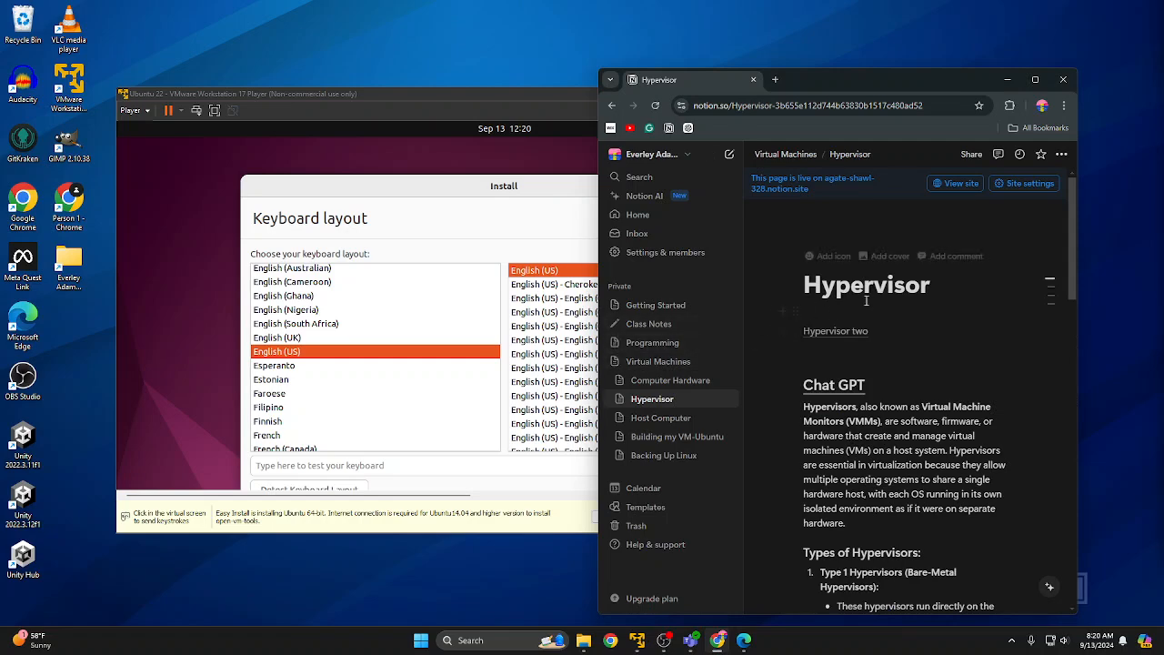
left_click(848, 335)
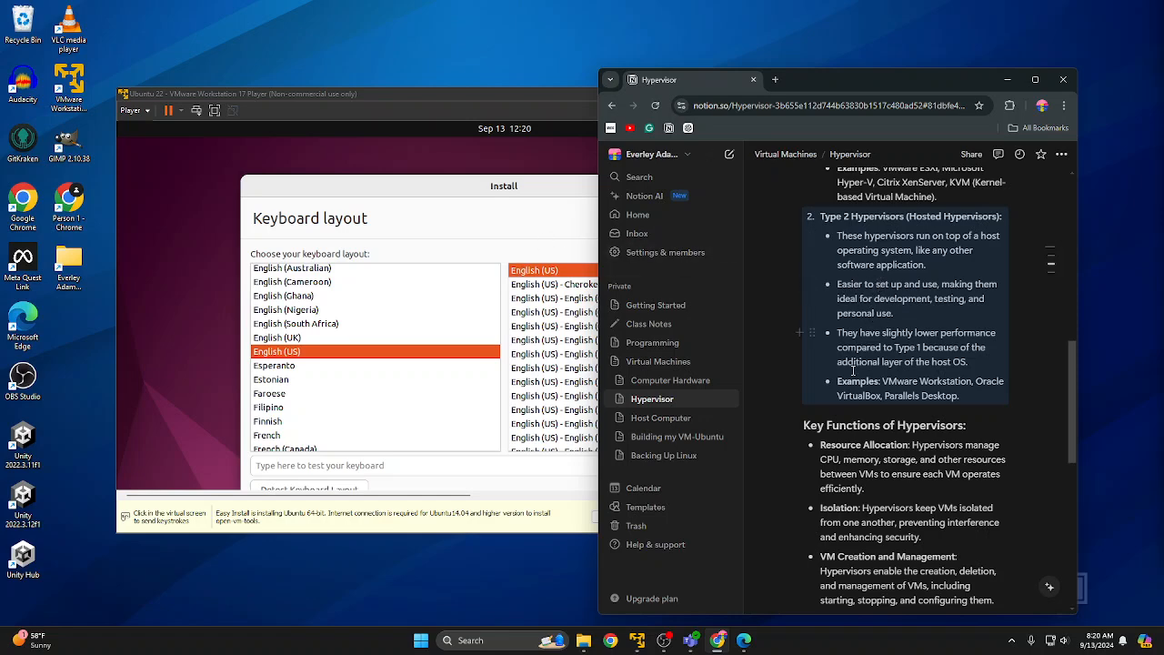
scroll(856, 337, "down", 5)
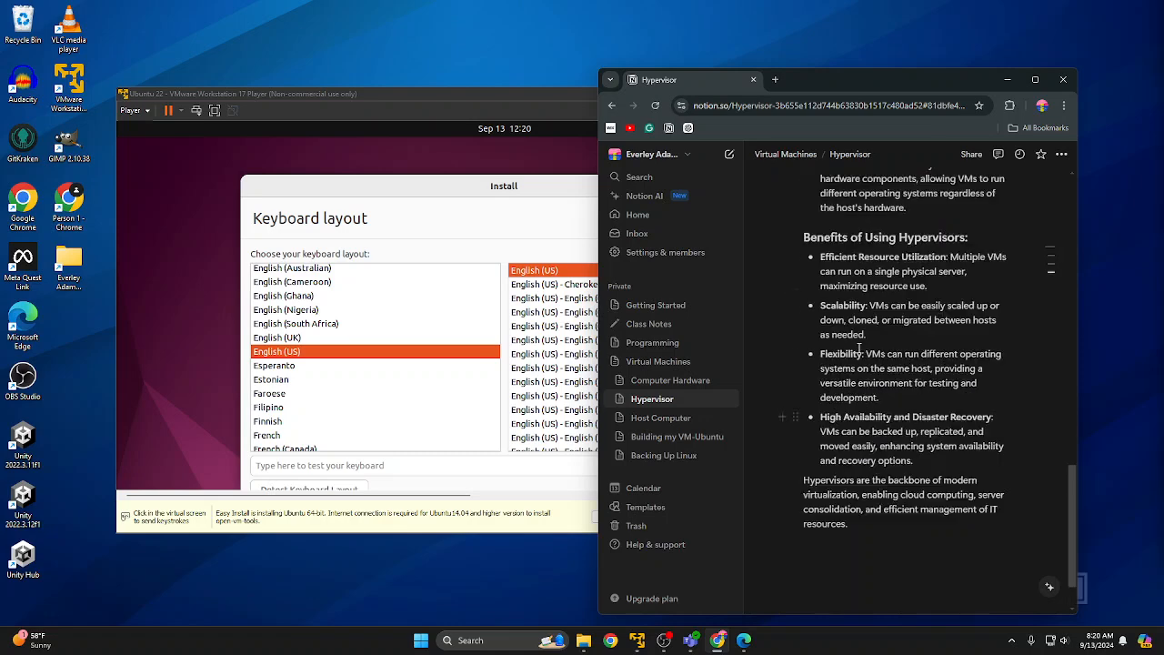
scroll(857, 341, "up", 15)
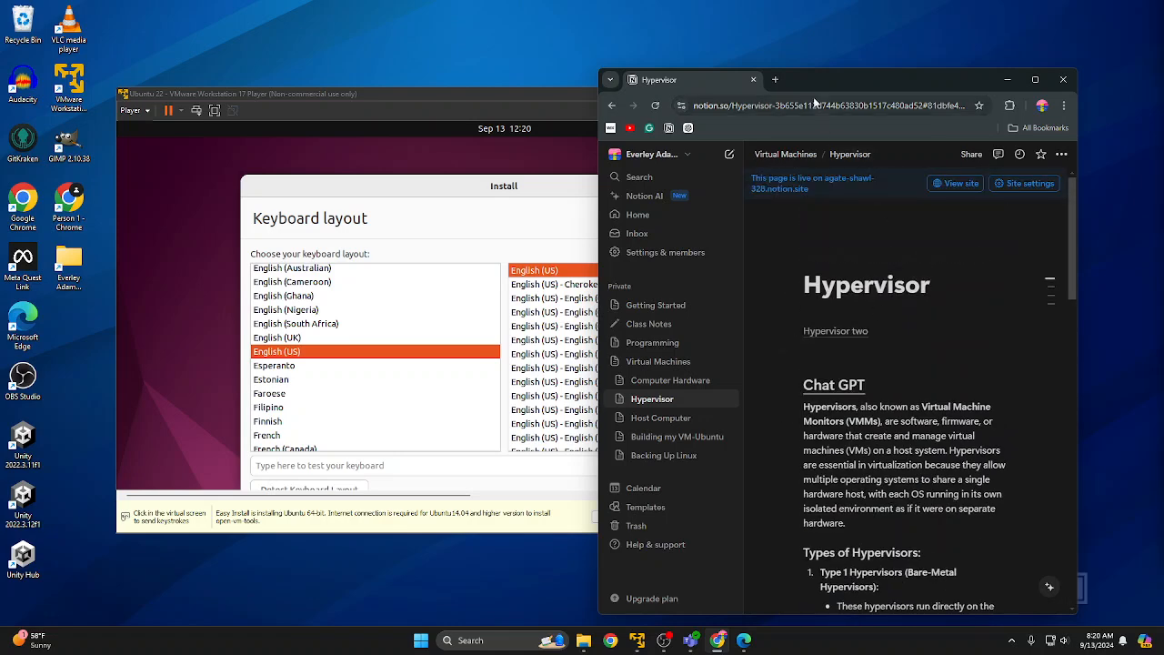
Move the browser off the screen and maximize the Ubuntu 22 virtual machine window.
left_click_drag(793, 78, 1163, 81)
left_click_drag(1154, 155, 1163, 154)
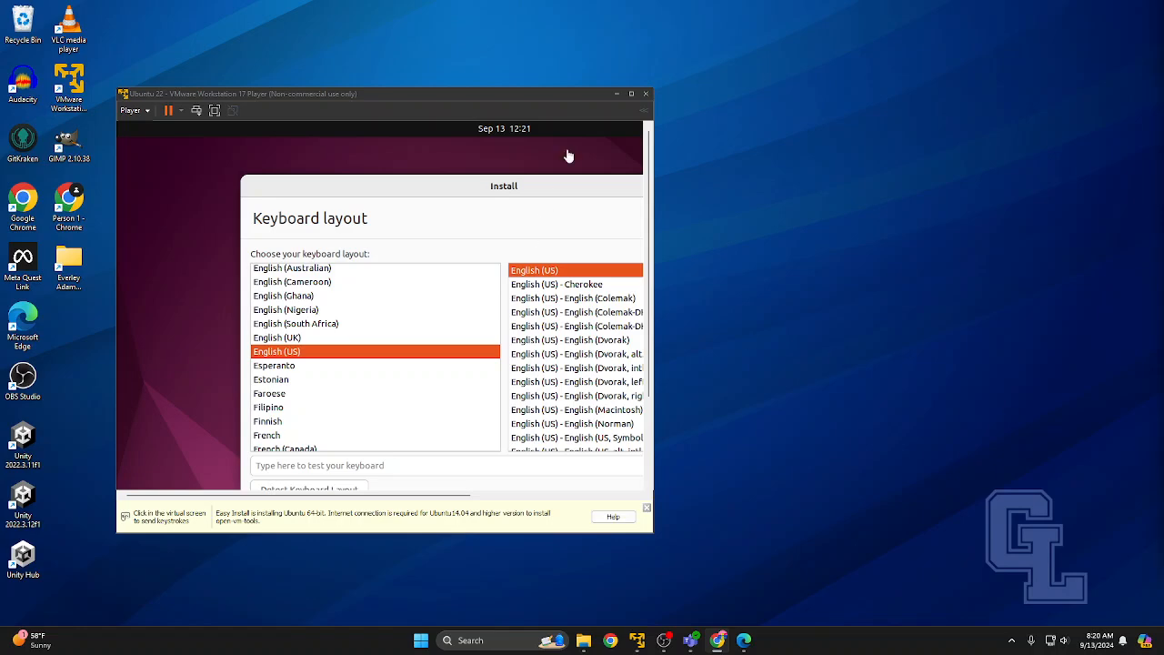
left_click_drag(580, 93, 721, 78)
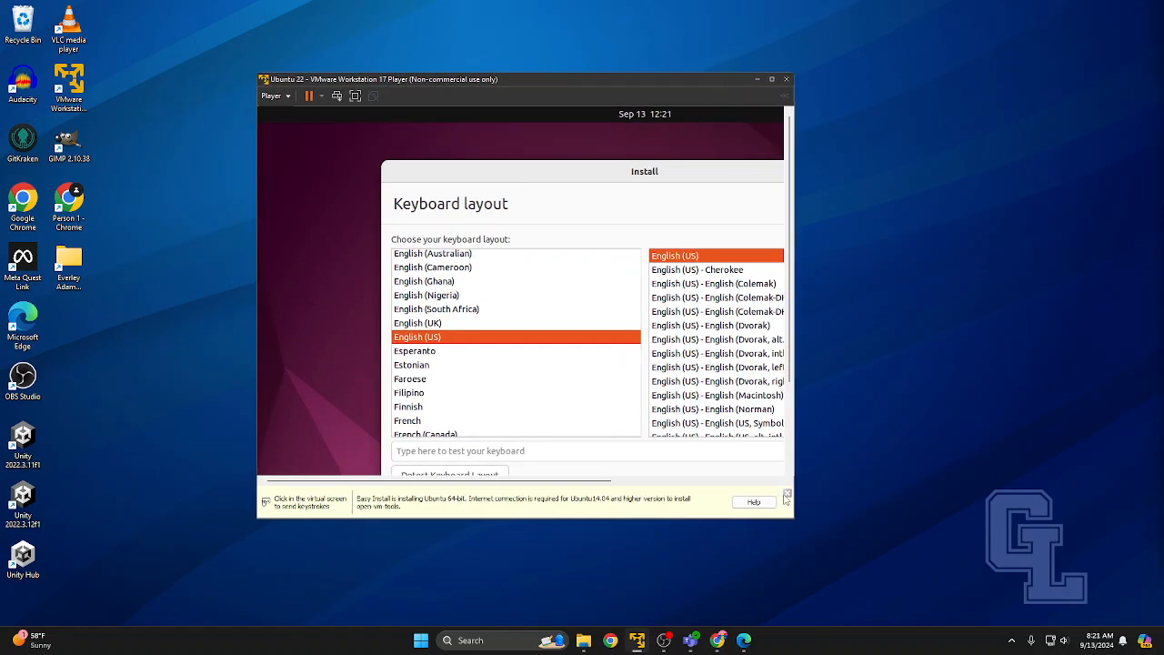
left_click(771, 79)
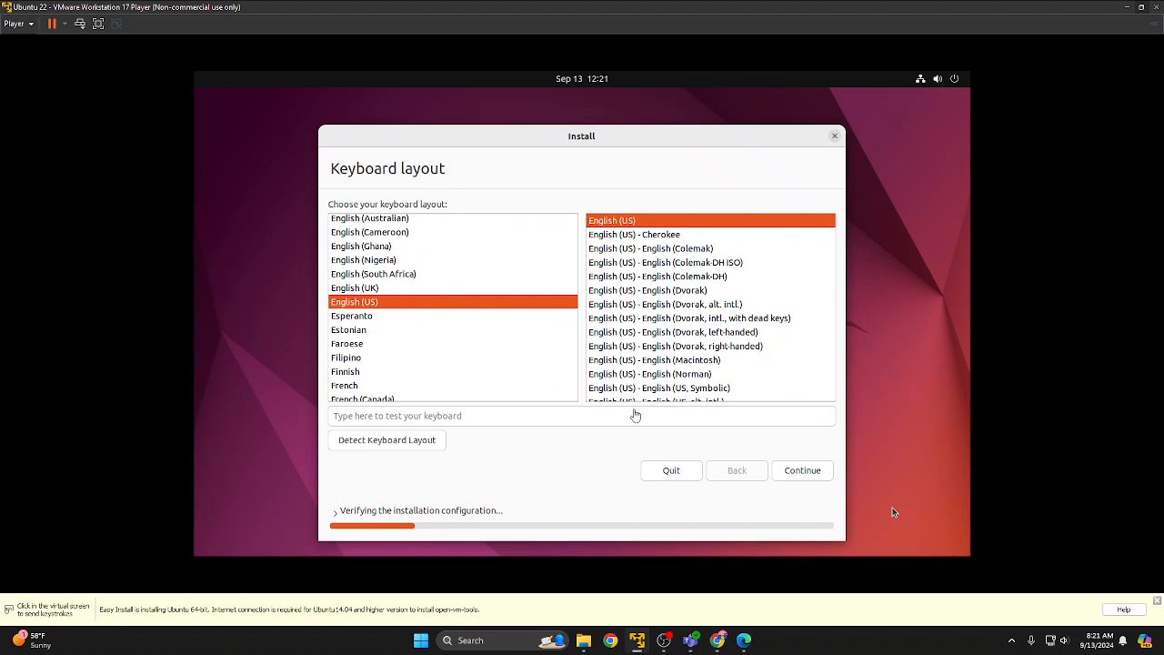
Accept the English (US) keyboard layout and continue with Normal installation and no additional software options.
left_click(800, 474)
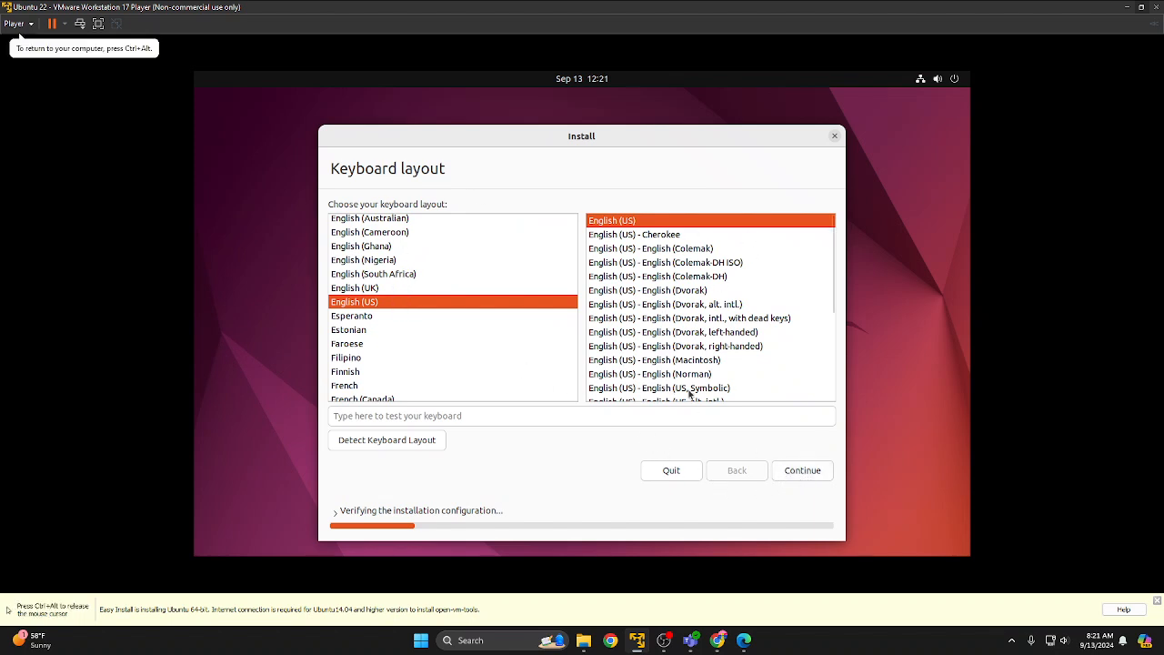
left_click(794, 464)
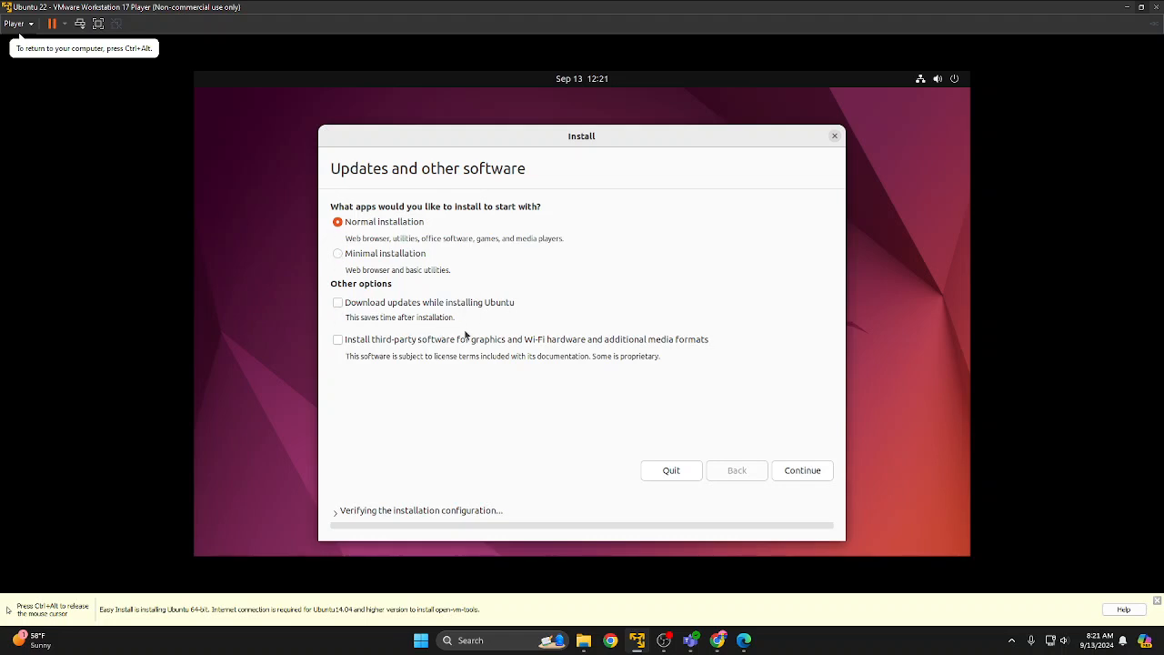
left_click(787, 473)
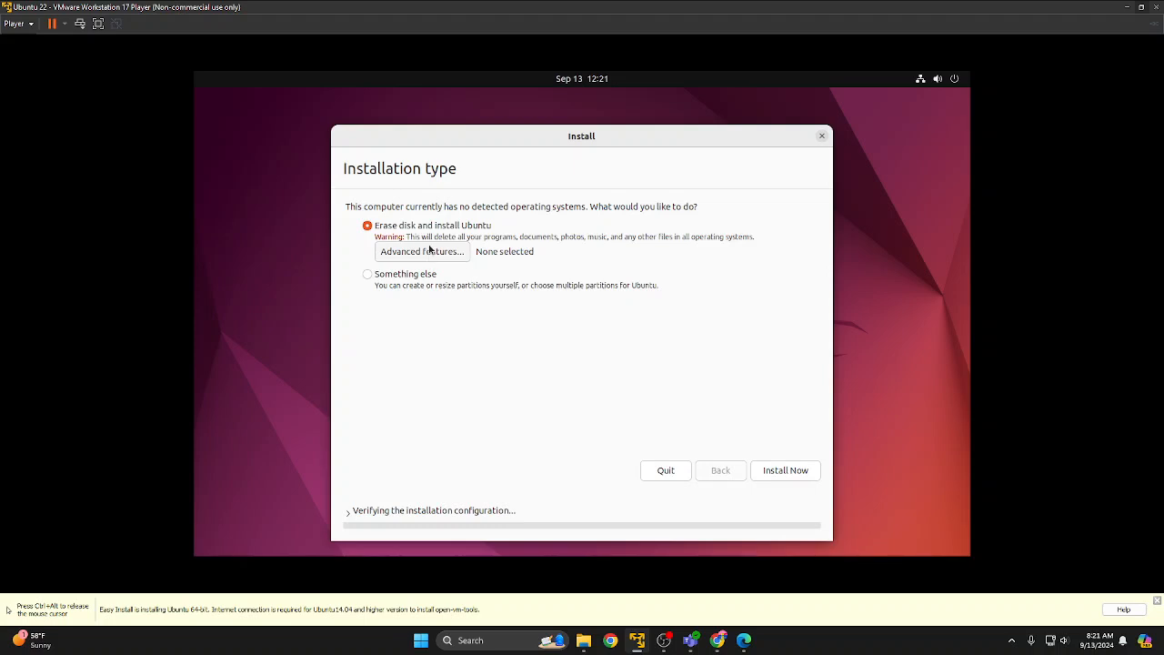
Install with Erase disk and install Ubuntu, approve writing the disk changes, and accept Detroit as the time zone.
left_click(796, 472)
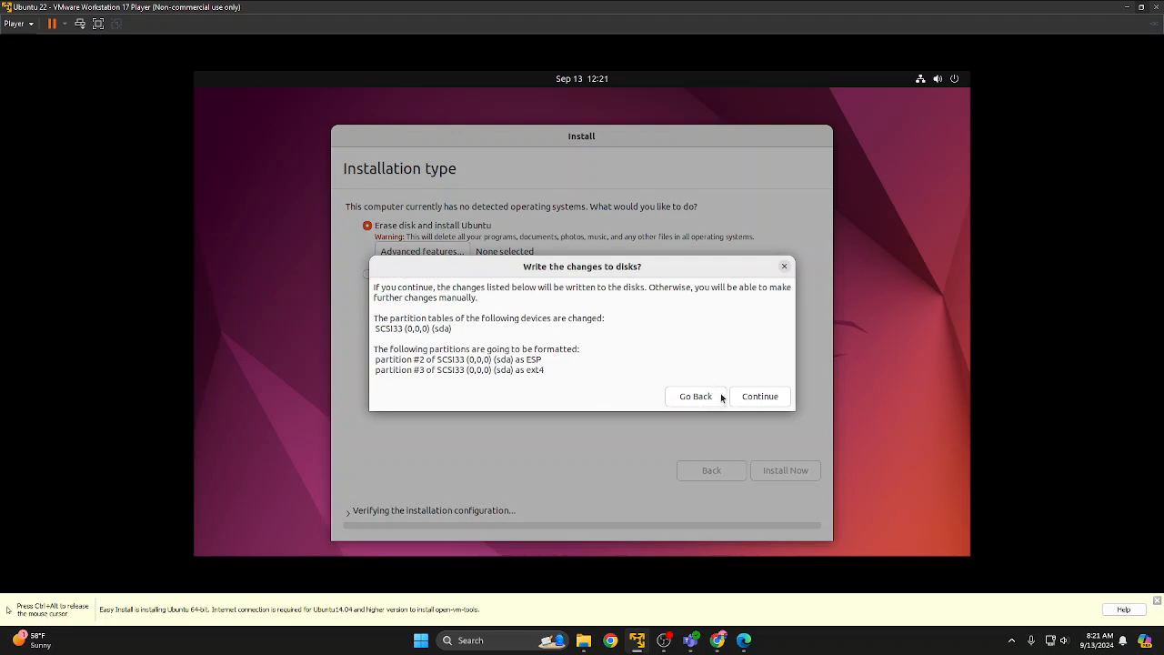
left_click(762, 397)
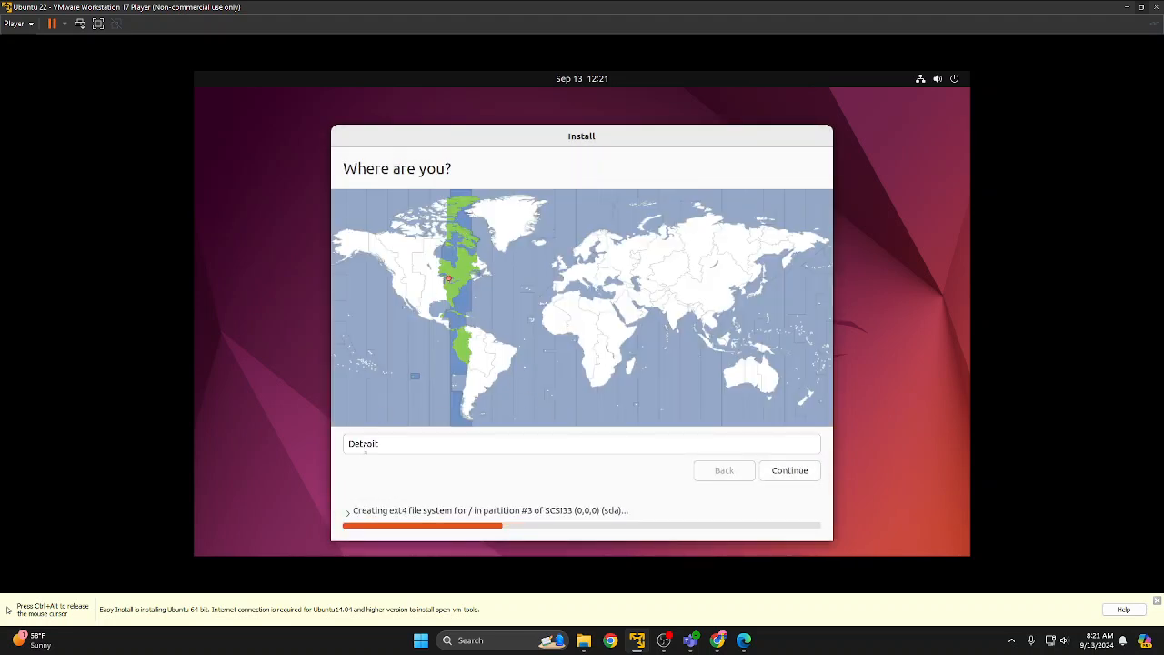
left_click(787, 469)
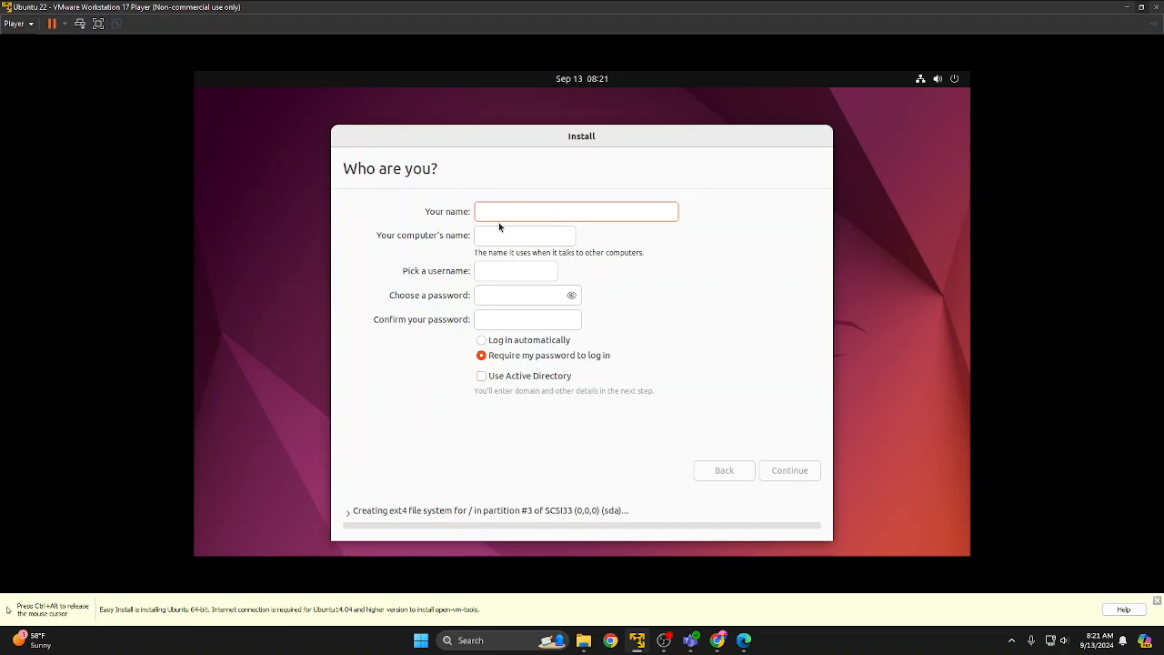
Enter the account holder's full name on the Who are you page.
type("Everley")
type(" Adan")
type("ms")
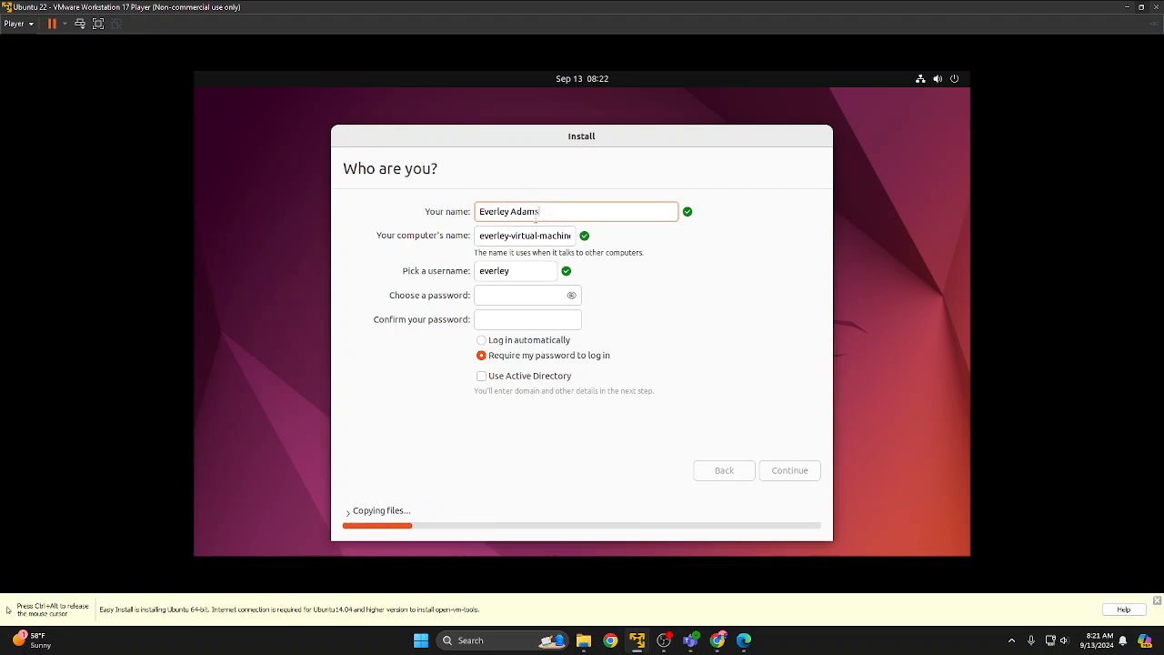
Replace the suggested username with the account holder's last name in lowercase.
left_click(507, 275)
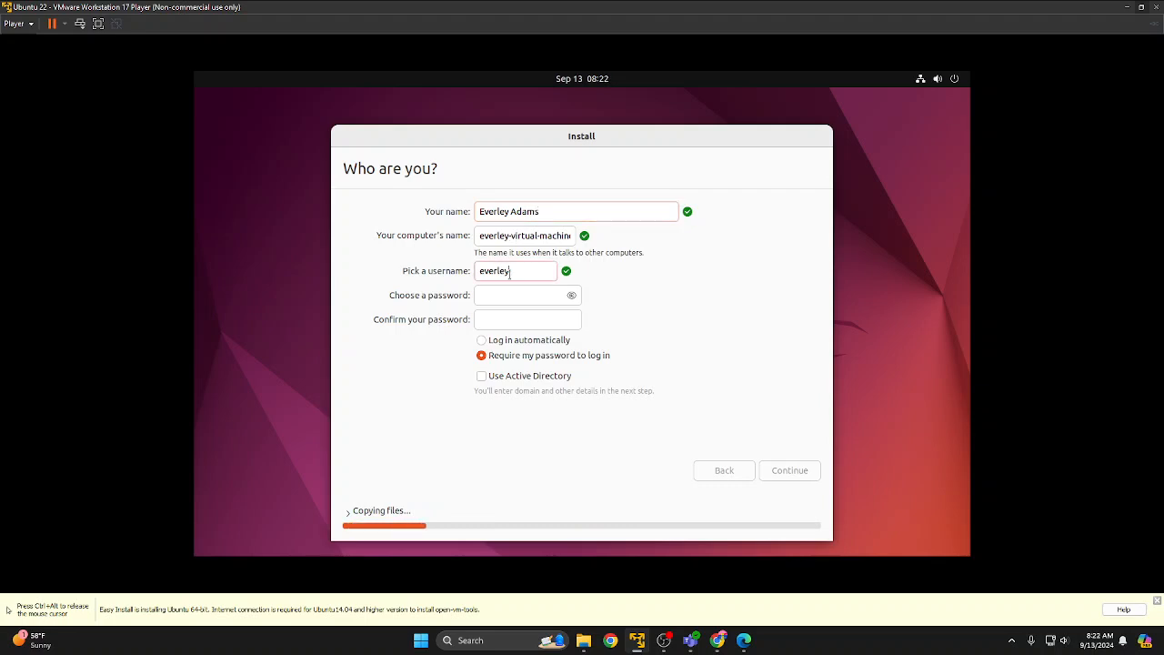
key("BackSpace")
key("BackSpace")
key("BackSpace")
key("BackSpace")
key("BackSpace")
key("BackSpace")
key("BackSpace")
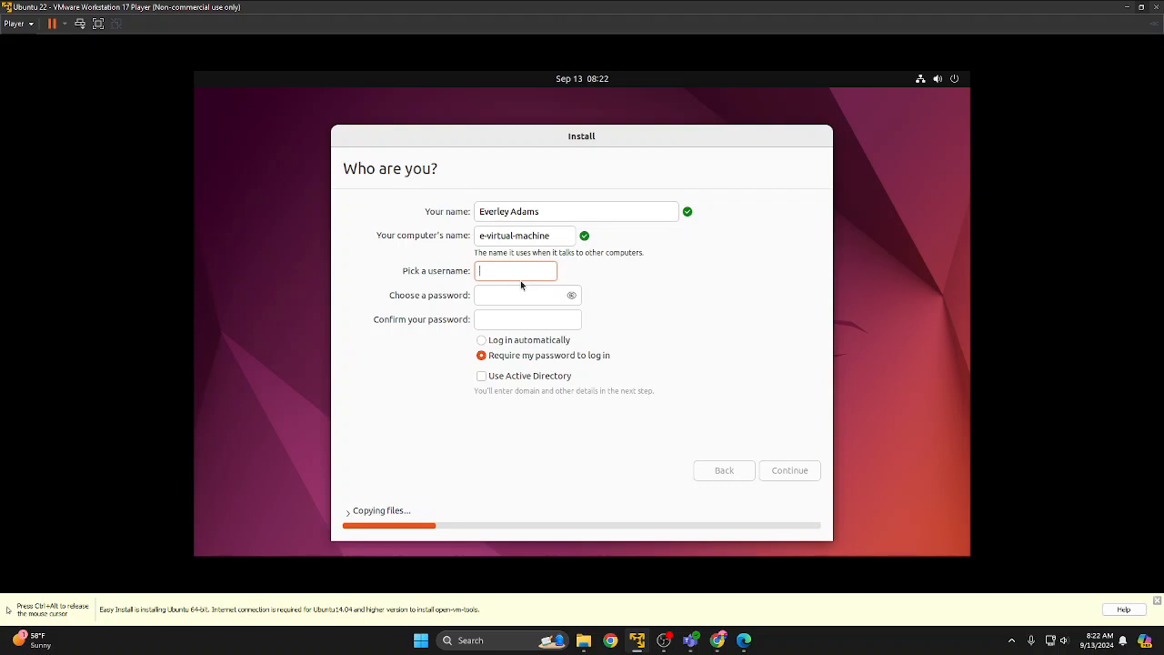
type("adans")
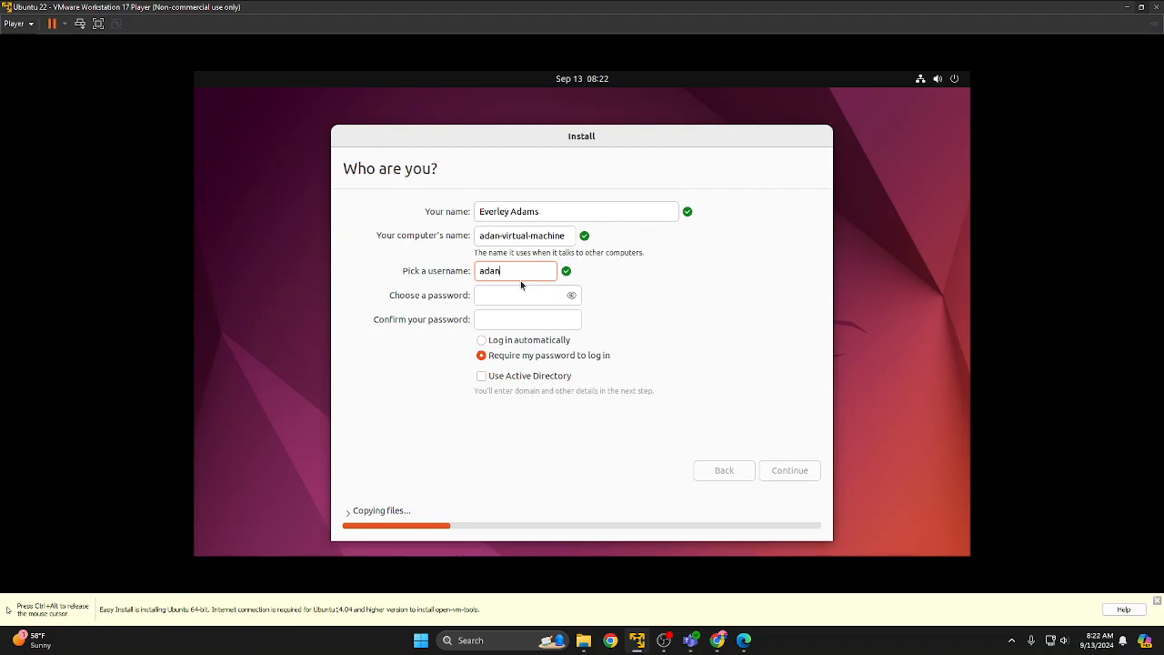
key("BackSpace")
key("BackSpace")
type("ms")
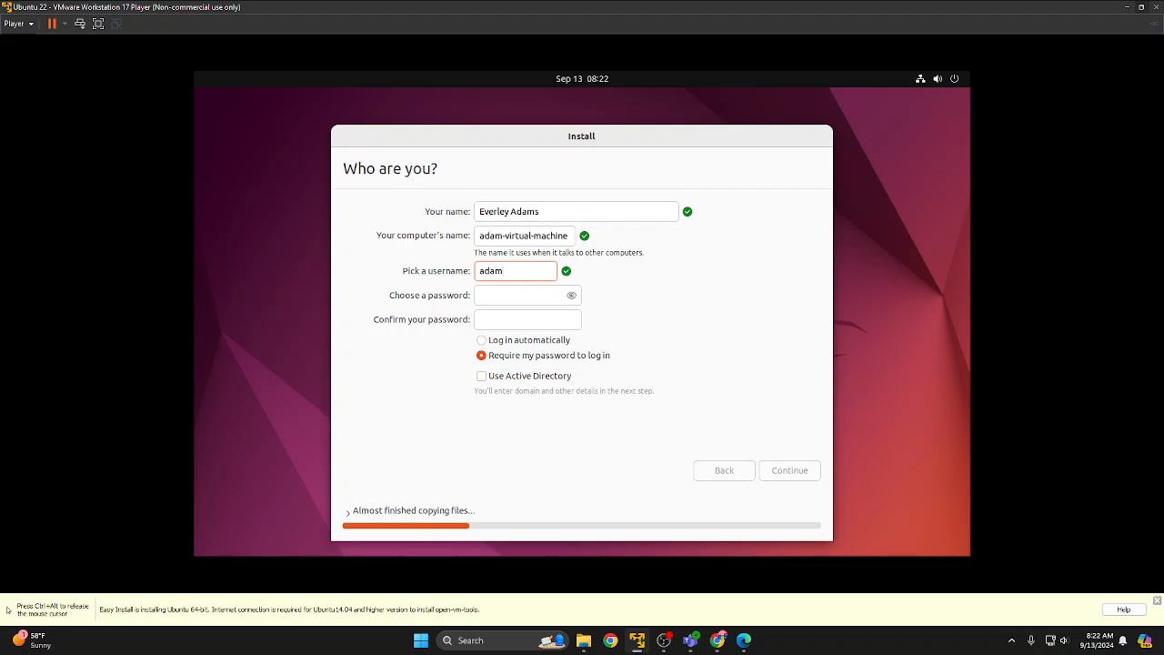
Enter and confirm the account password, keep the password required at login, and continue the installation.
left_click(538, 290)
type("●●●●")
key("Tab")
type("●●●●")
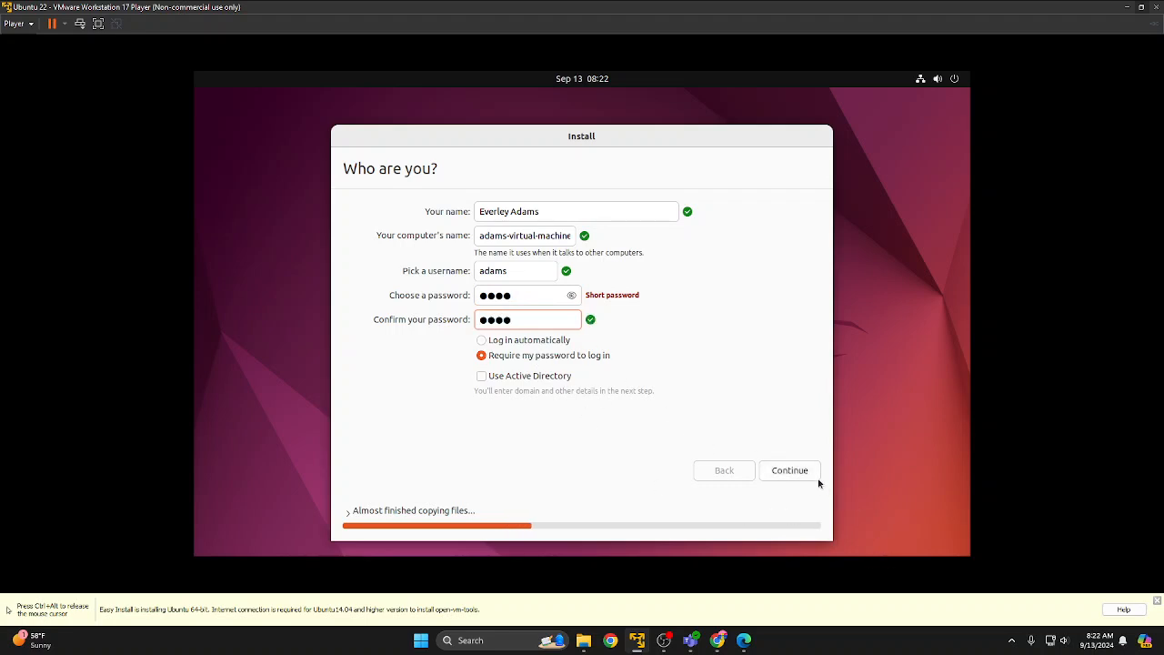
left_click(787, 471)
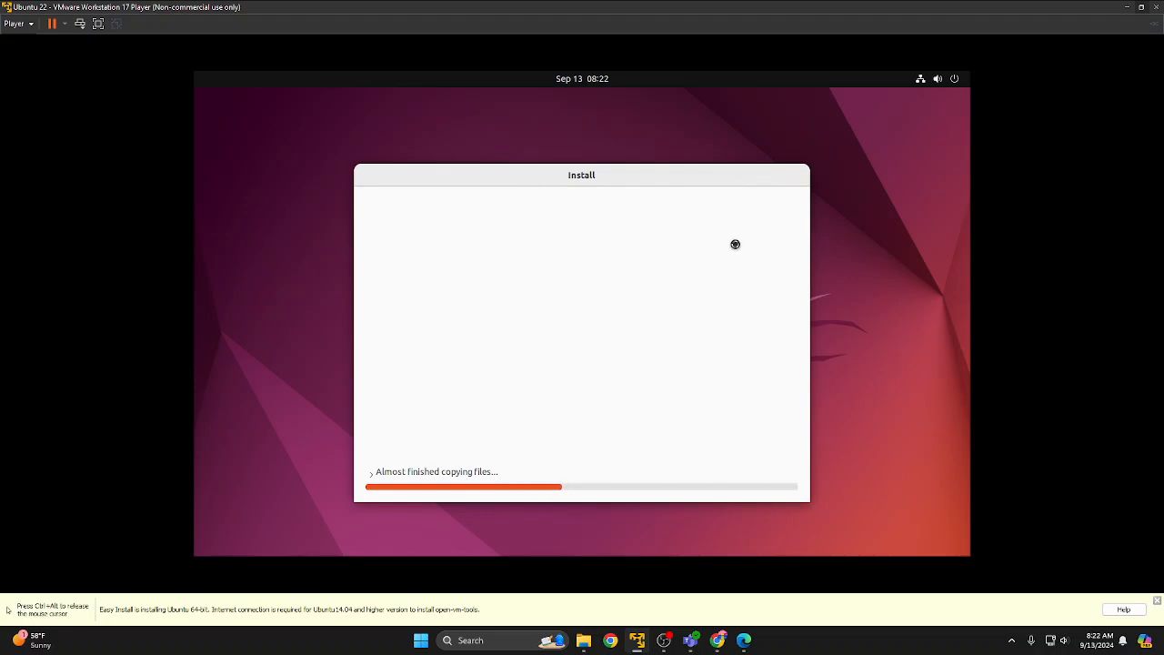
Release the cursor from the virtual machine and look through the Host Computer page in the Notion notes in Chrome.
key("ctrl+alt")
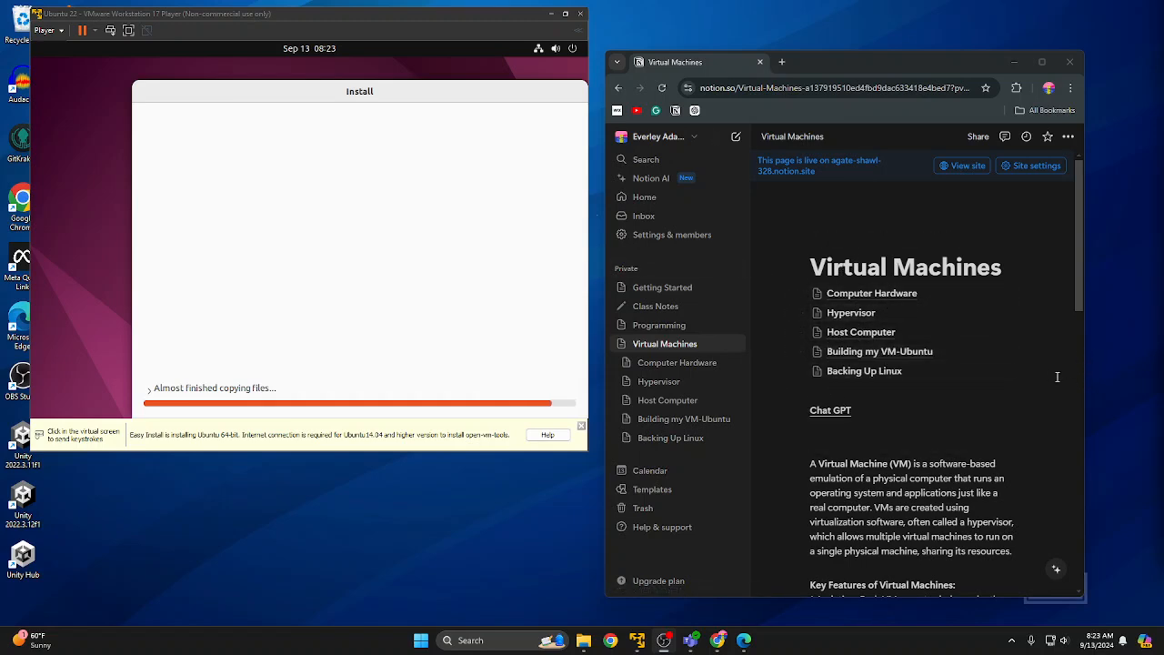
left_click(856, 339)
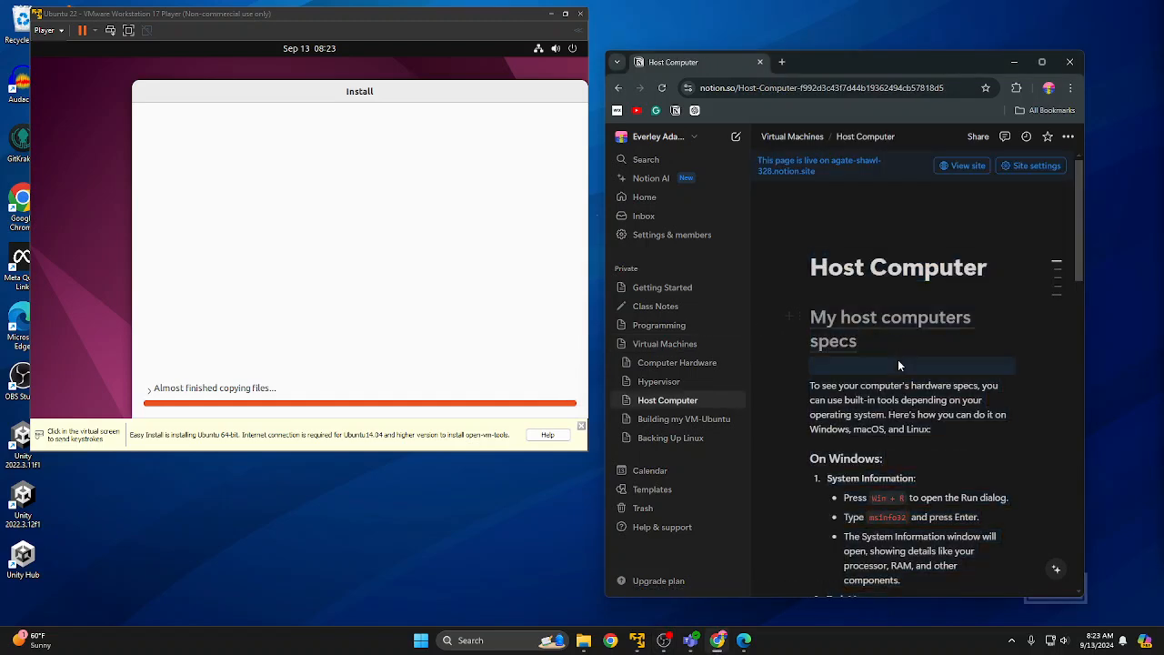
scroll(898, 364, "down", 10)
scroll(901, 395, "up", 15)
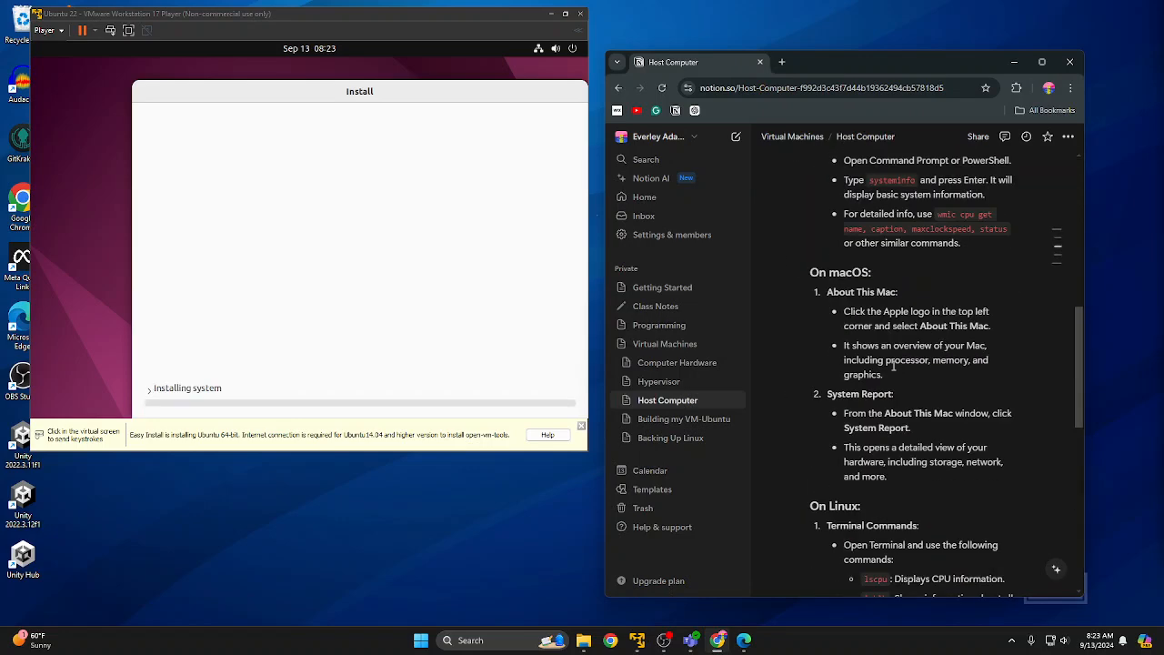
Review the host computer specs screenshots and the Windows, macOS and Linux hardware lookup instructions in the Host Computer notes.
scroll(906, 388, "down", 13)
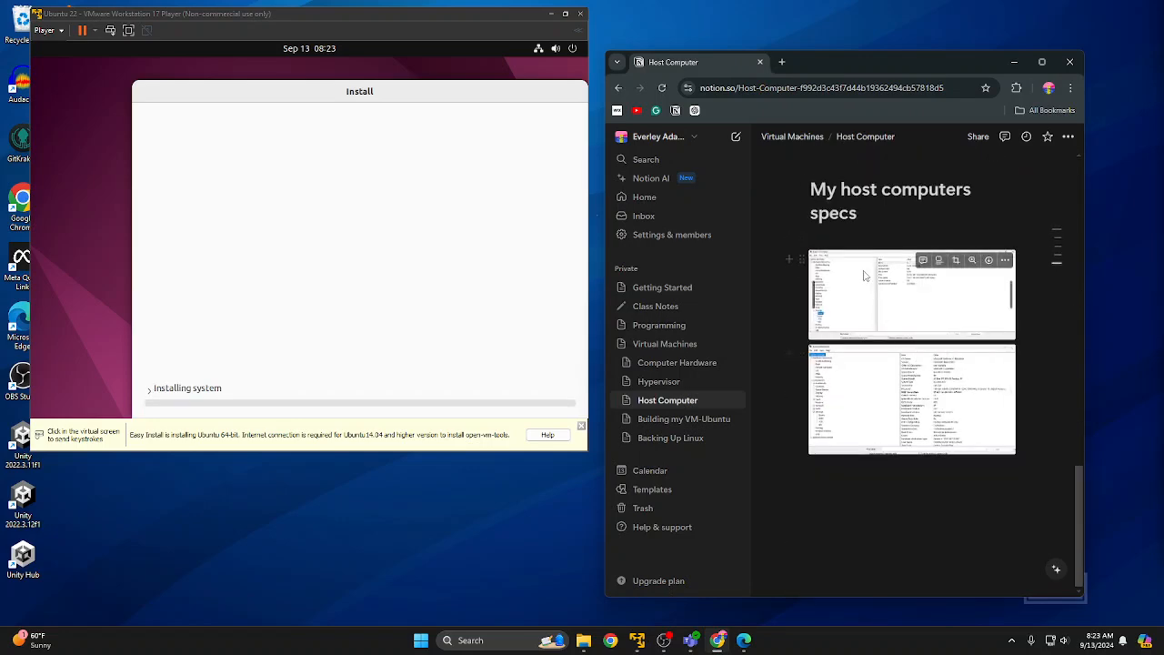
scroll(750, 339, "up", 2)
scroll(782, 335, "up", 15)
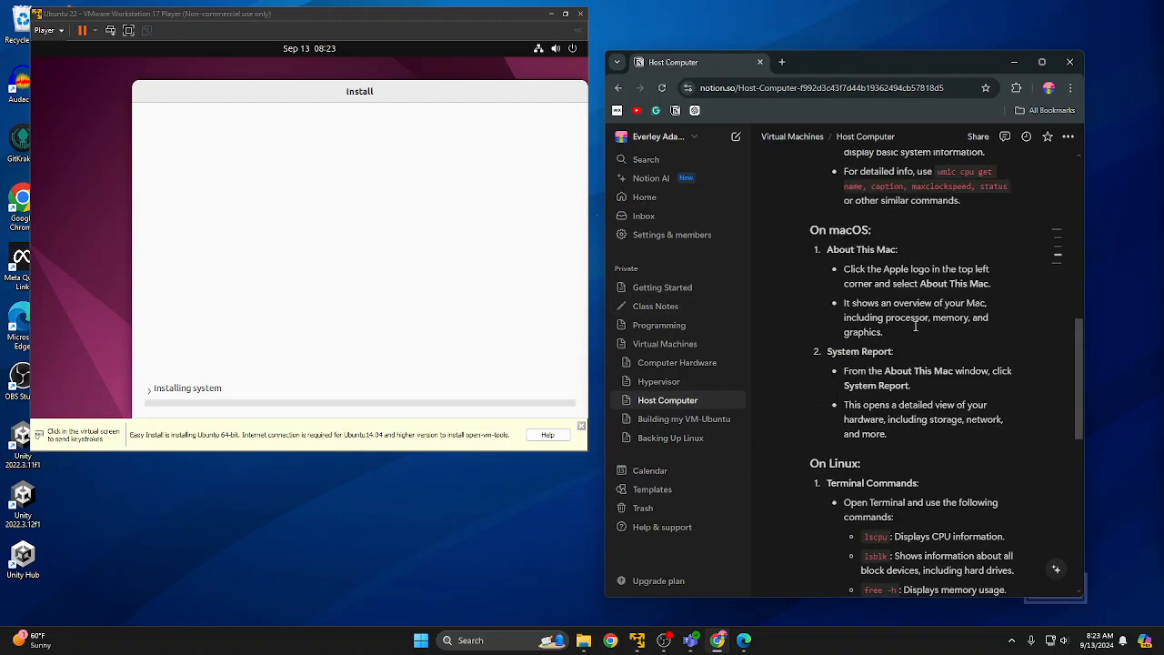
scroll(919, 320, "down", 3)
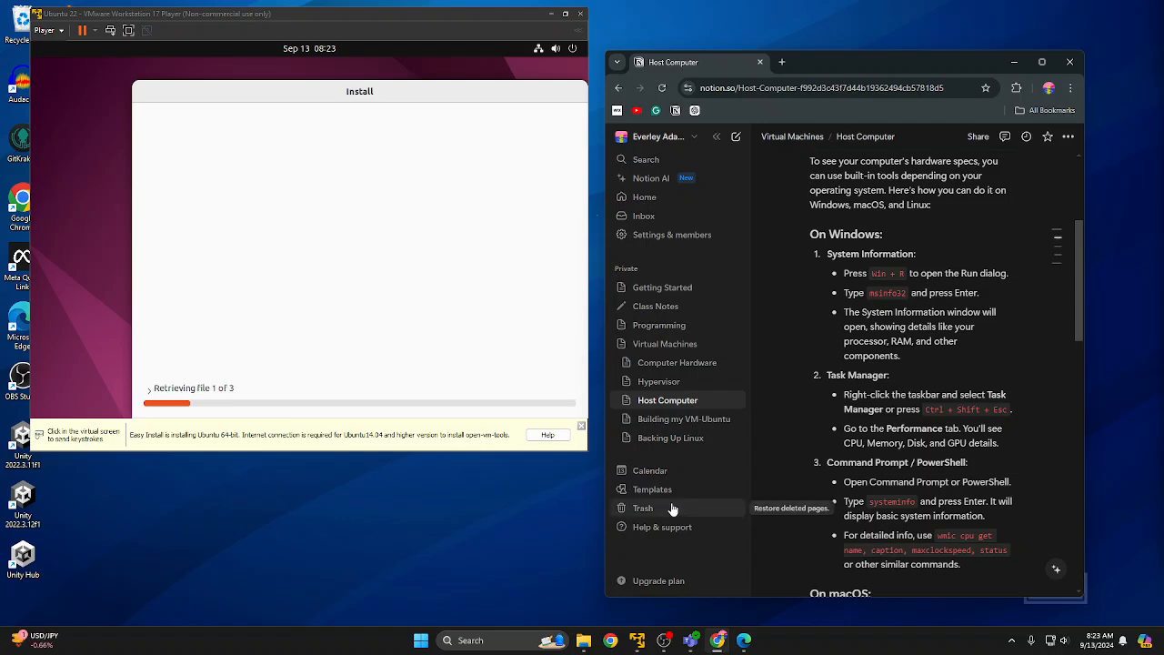
Open the Windows System Information tool, shrink its window and place it so the notes stay readable beside it.
key("super")
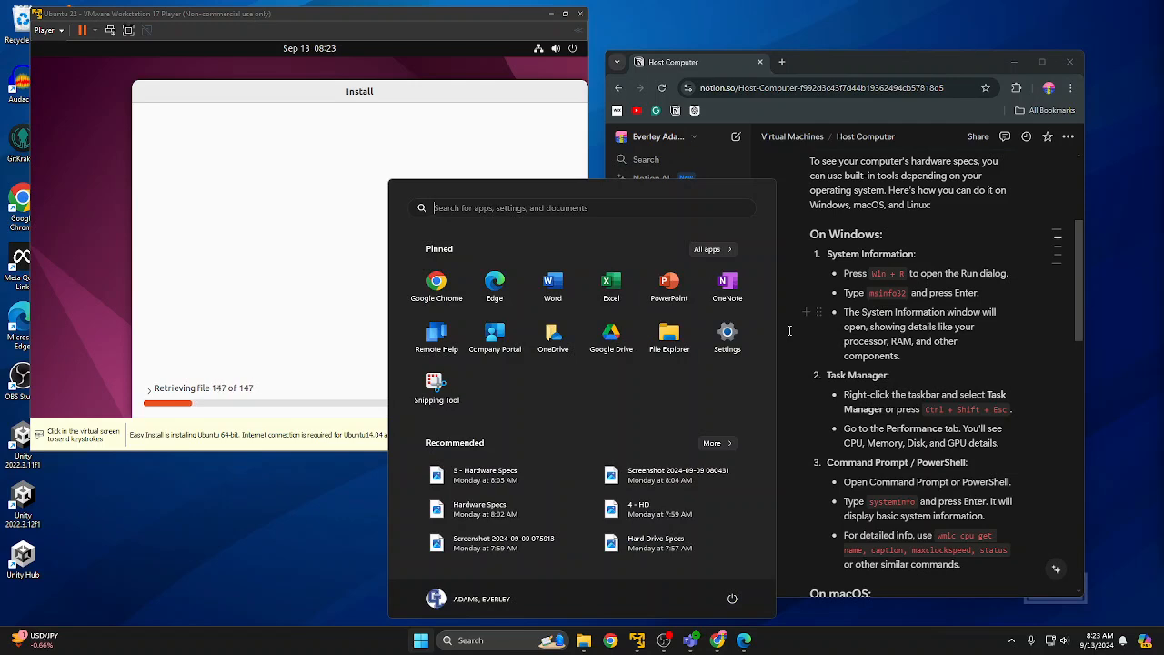
type("sys")
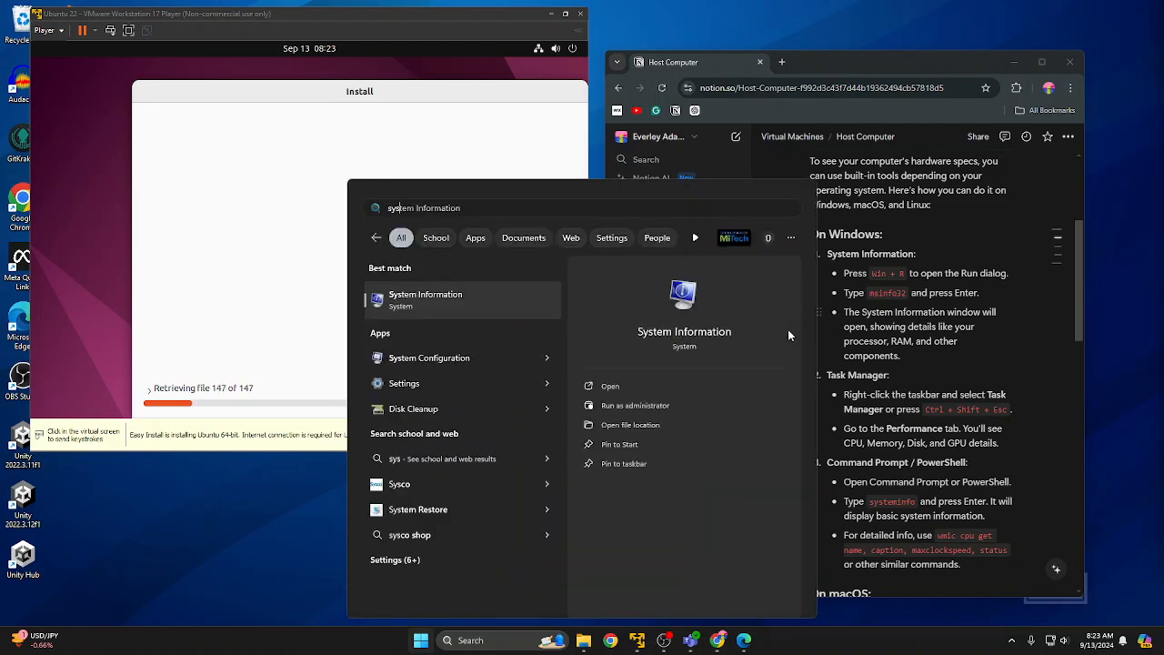
left_click(420, 304)
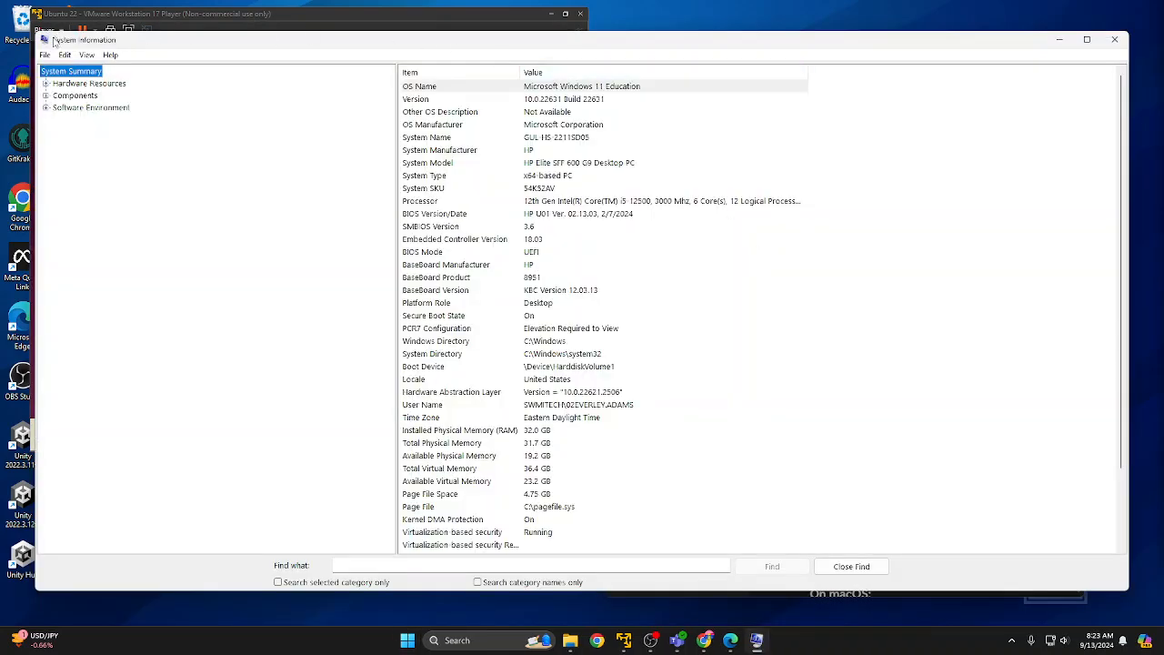
left_click_drag(36, 33, 609, 401)
left_click_drag(779, 408, 407, 377)
Look over the macOS and Linux sections of the Host Computer notes and enlarge System Information to show more of the System Summary.
scroll(865, 390, "down", 15)
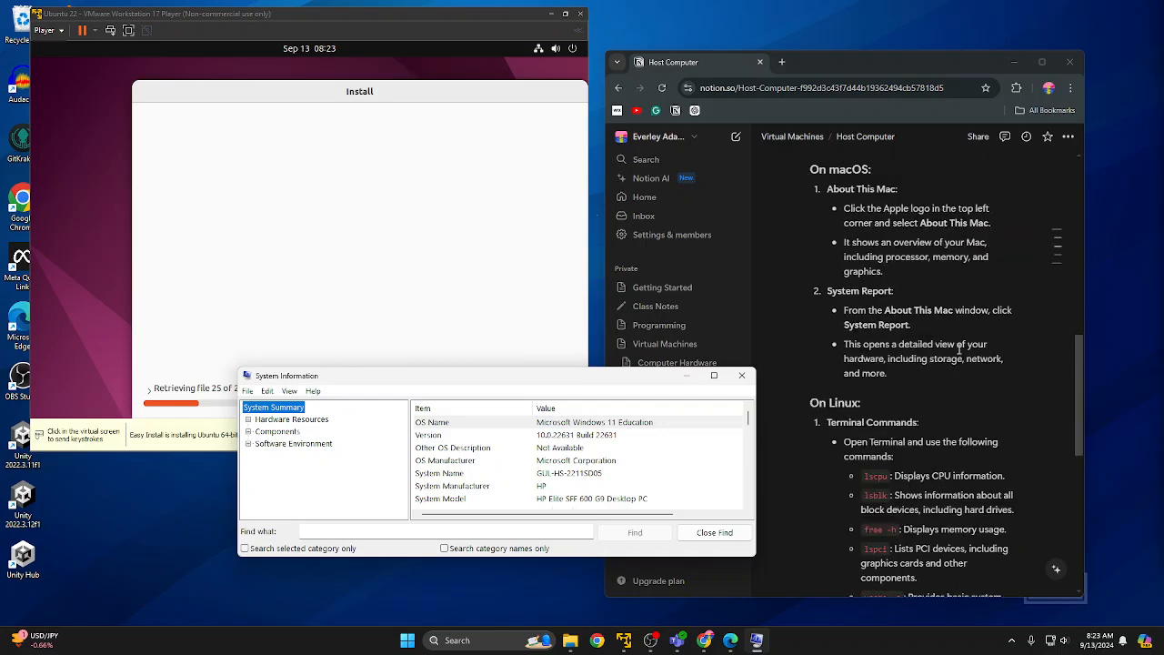
scroll(864, 390, "up", 5)
left_click_drag(238, 368, 82, 211)
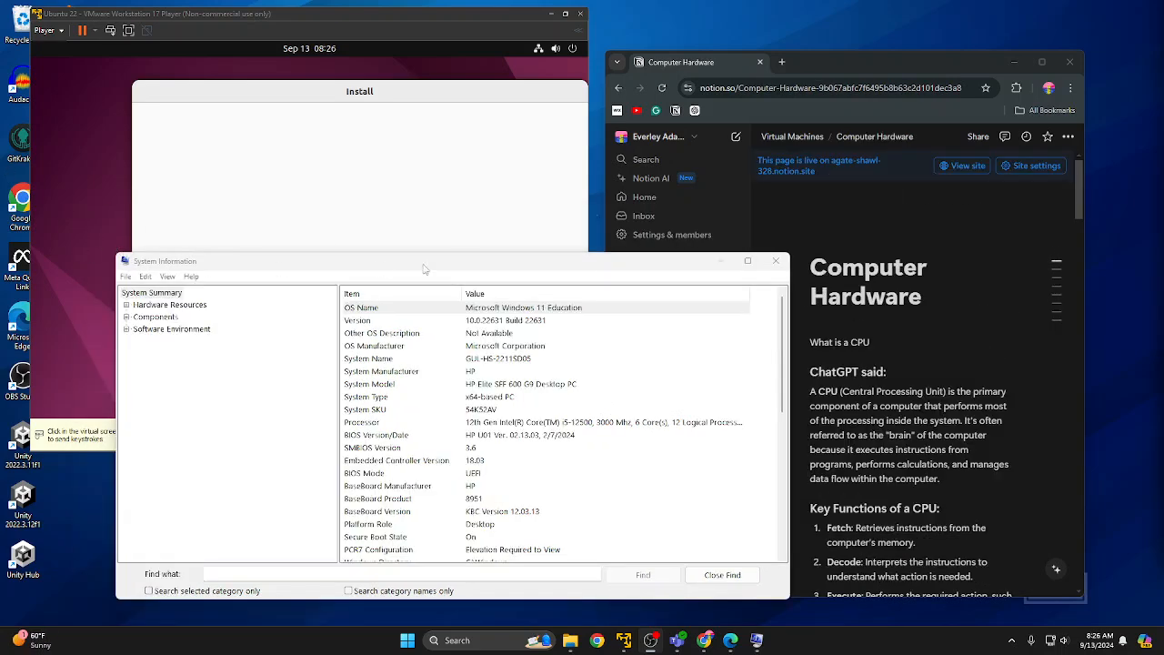
Close System Information and read the CPU section of the Computer Hardware notes.
left_click(776, 261)
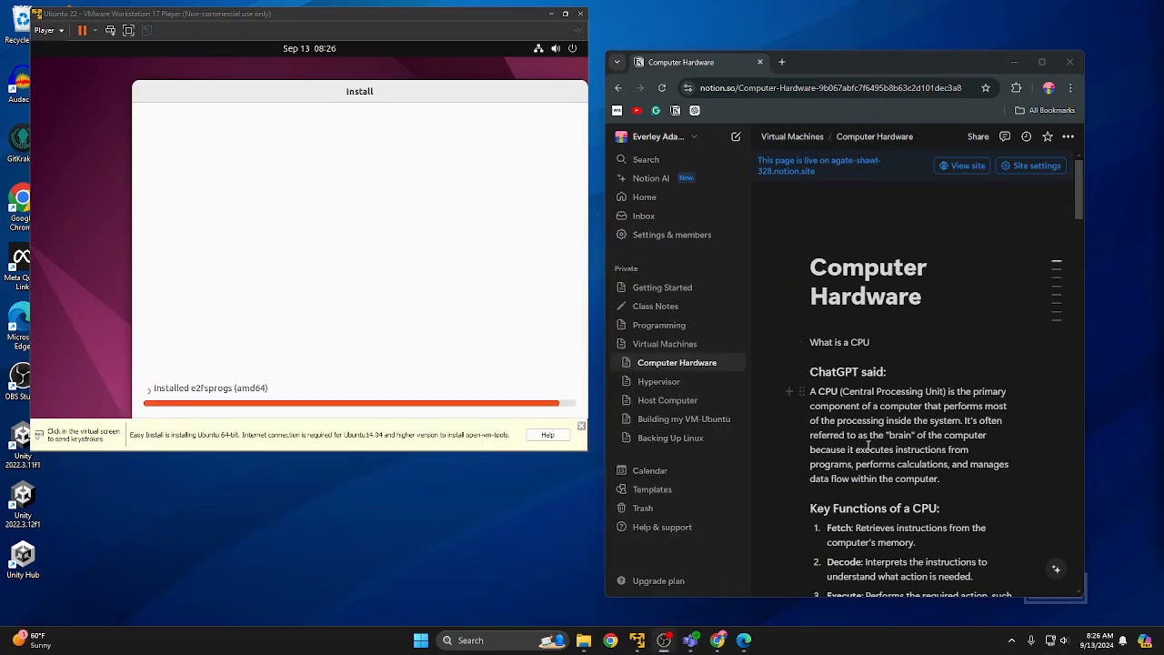
scroll(866, 444, "down", 2)
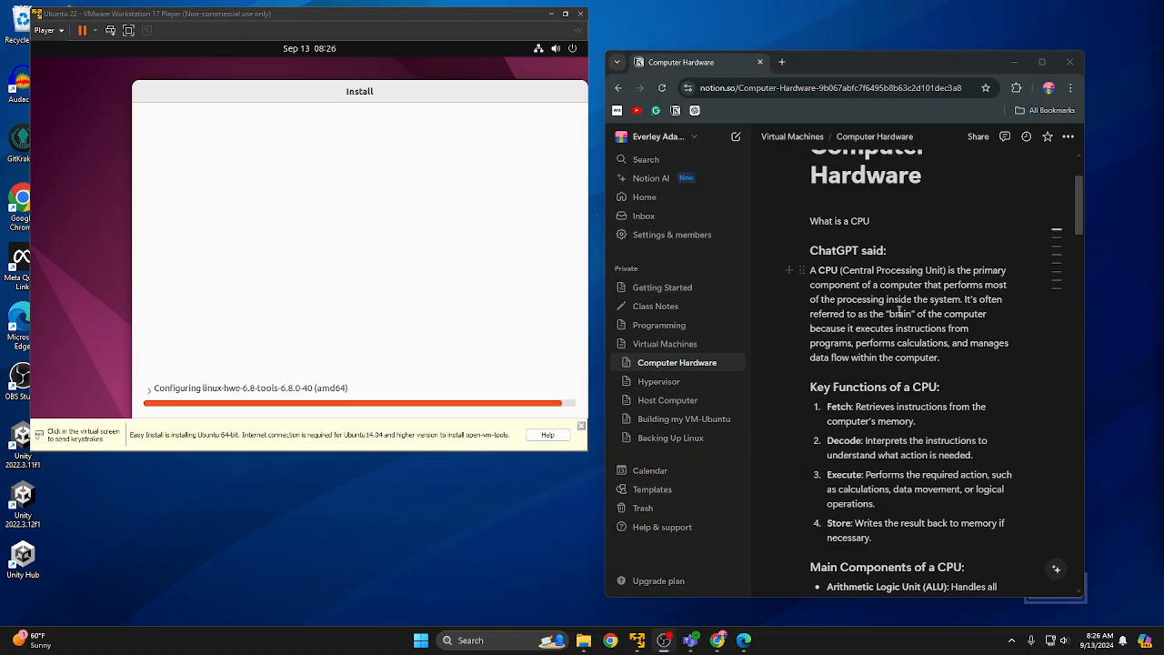
Restart the virtual machine to finish the Ubuntu installation and log in to the new account with the account password.
left_click_drag(646, 61, 656, 83)
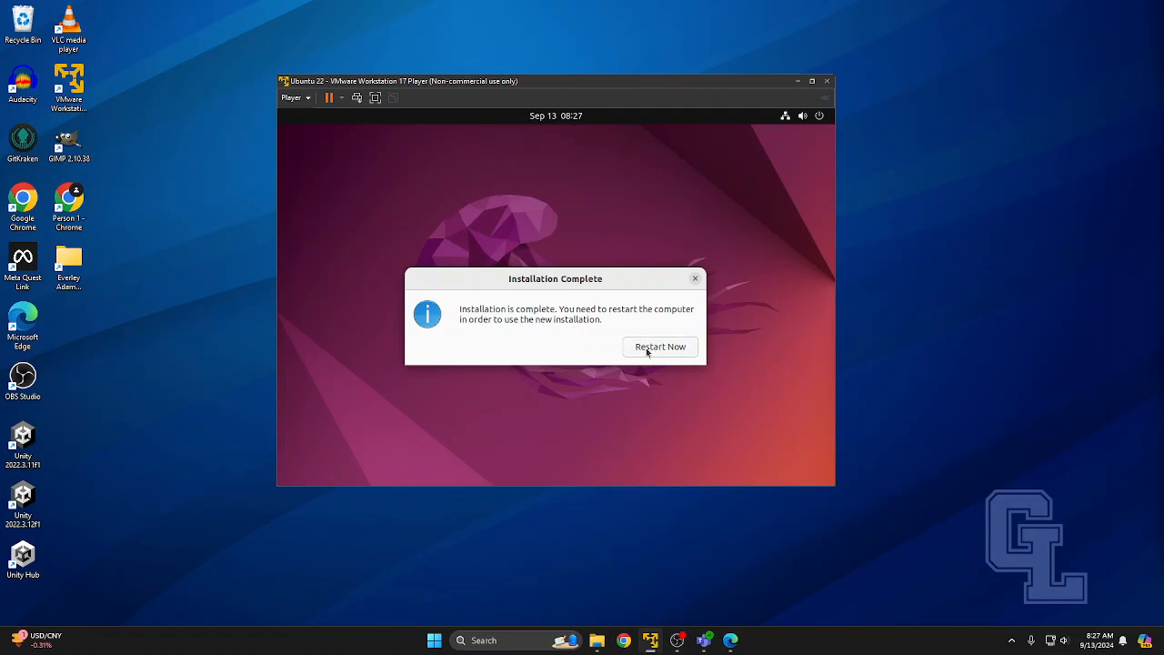
left_click(645, 348)
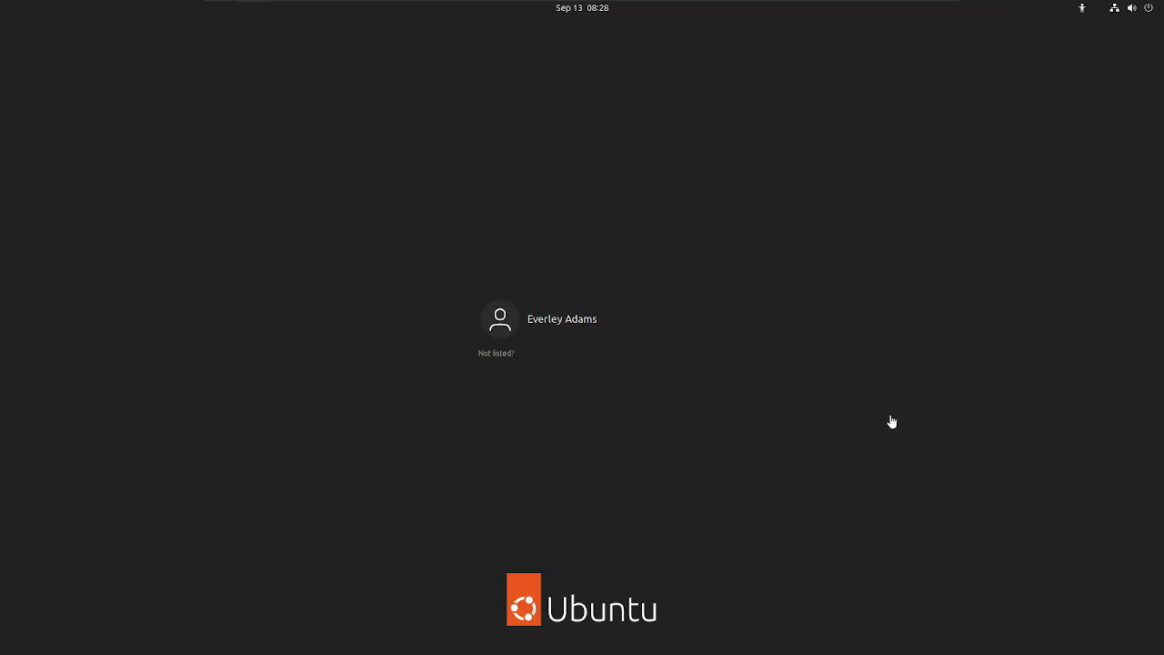
left_click(518, 309)
type("••••")
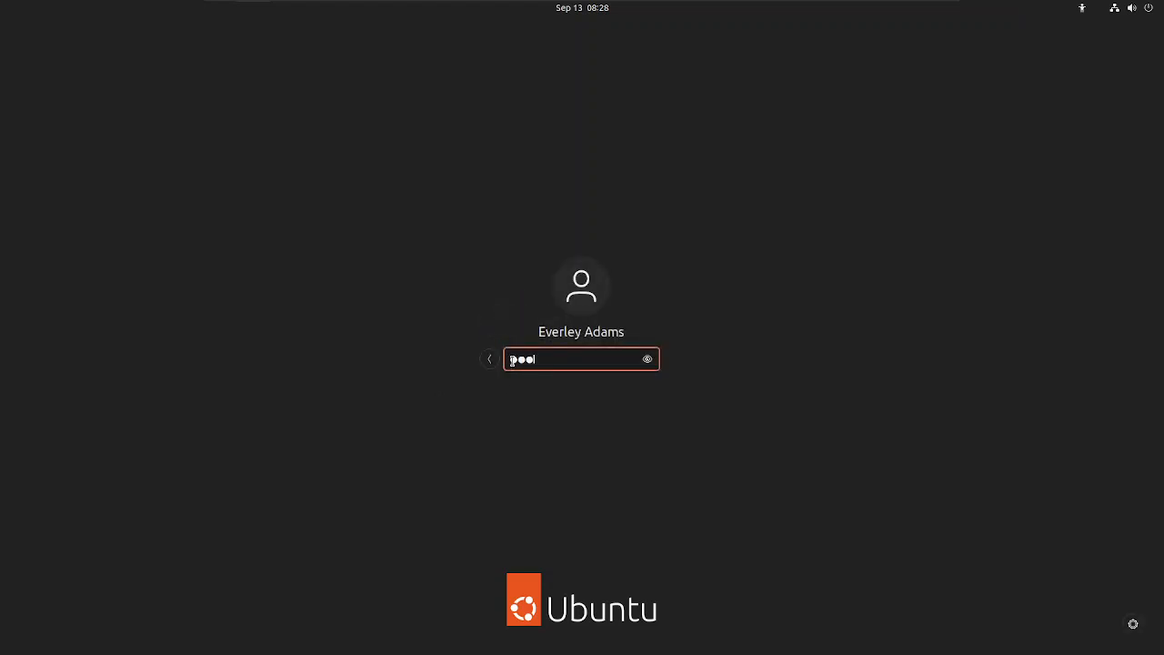
key("Return")
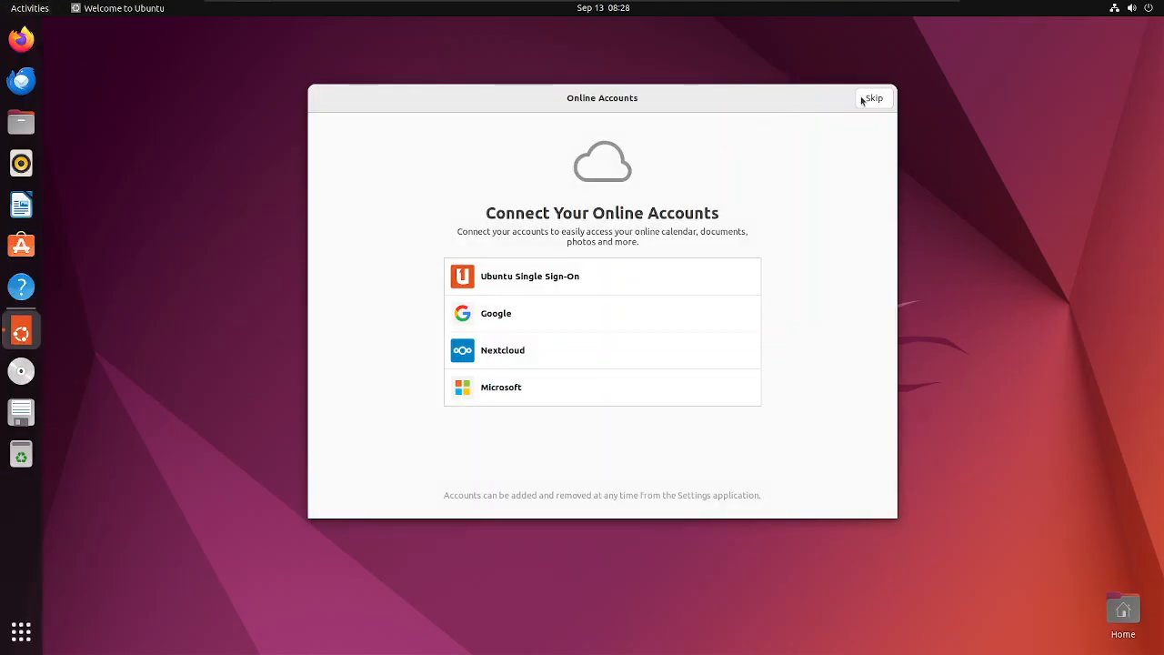
Complete the Ubuntu welcome setup, skipping online accounts and keeping the option to send system info to Canonical.
left_click(872, 99)
left_click(873, 100)
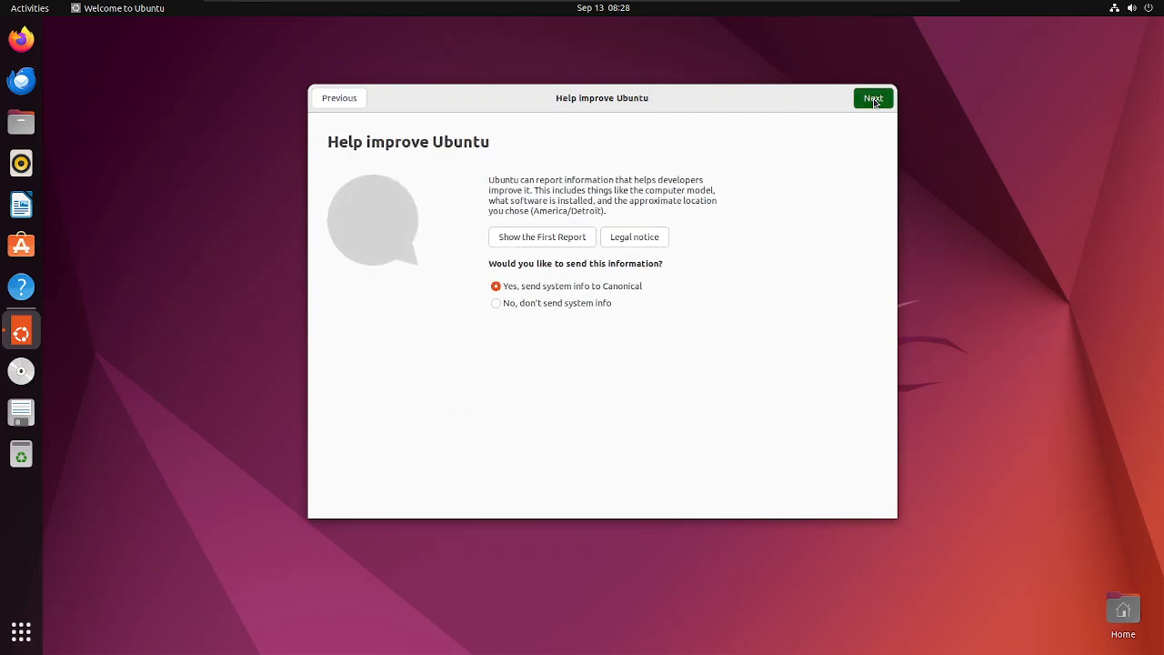
left_click(872, 100)
left_click(873, 100)
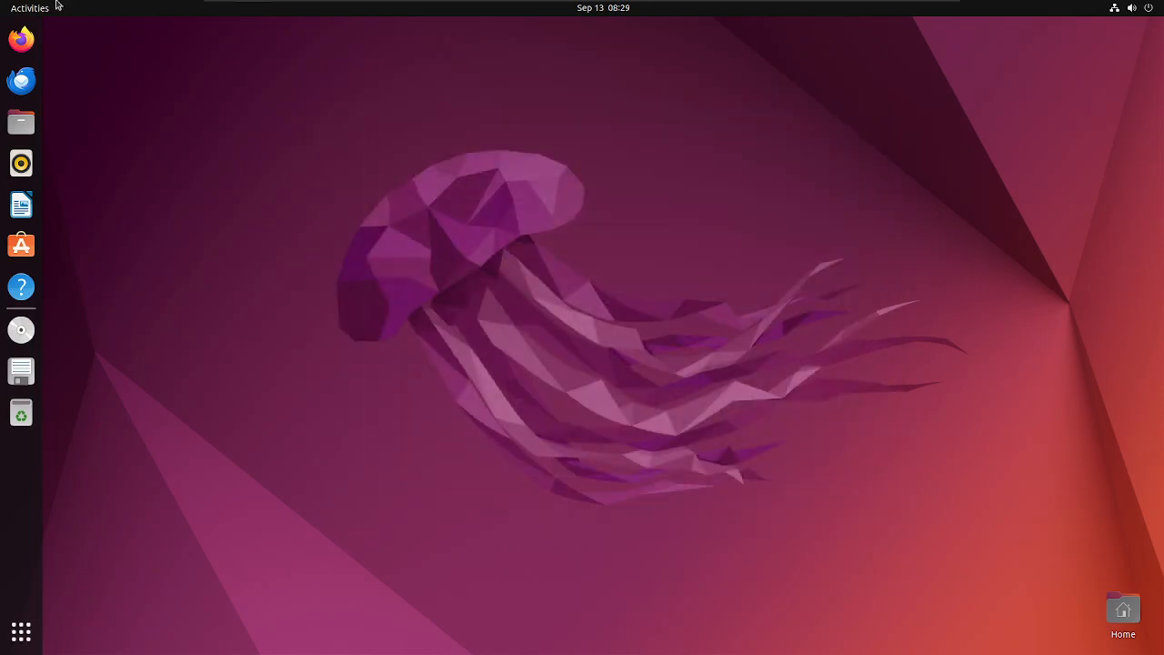